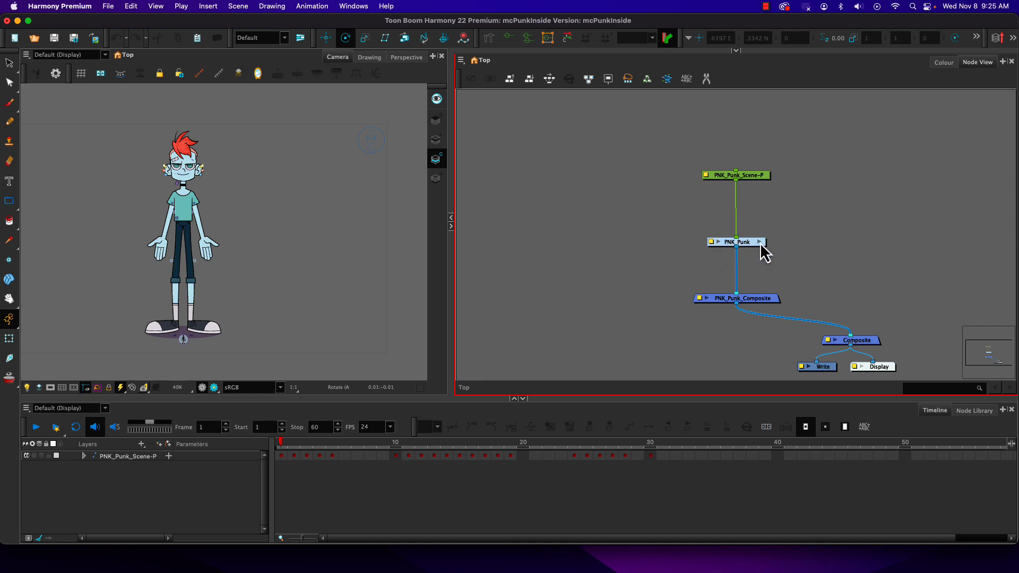
Step: Enter the PNK_Punk group, select the MASTER CONTROLLERS backdrop and show its controller sliders in the camera view
{"action": "left_click", "coordinate": [760, 243]}
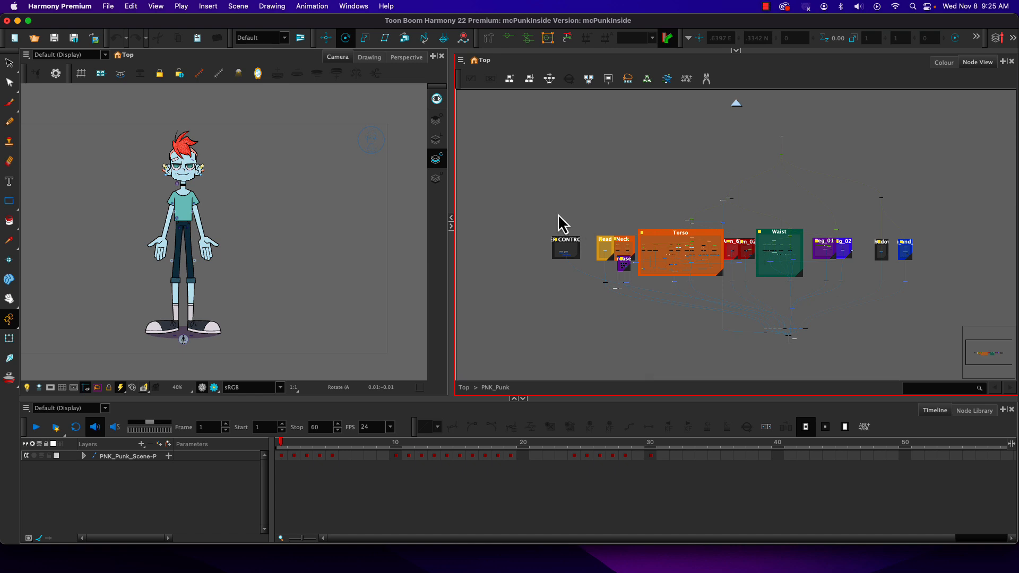
{"action": "scroll", "coordinate": [565, 245], "scroll_direction": "up", "scroll_amount": 5}
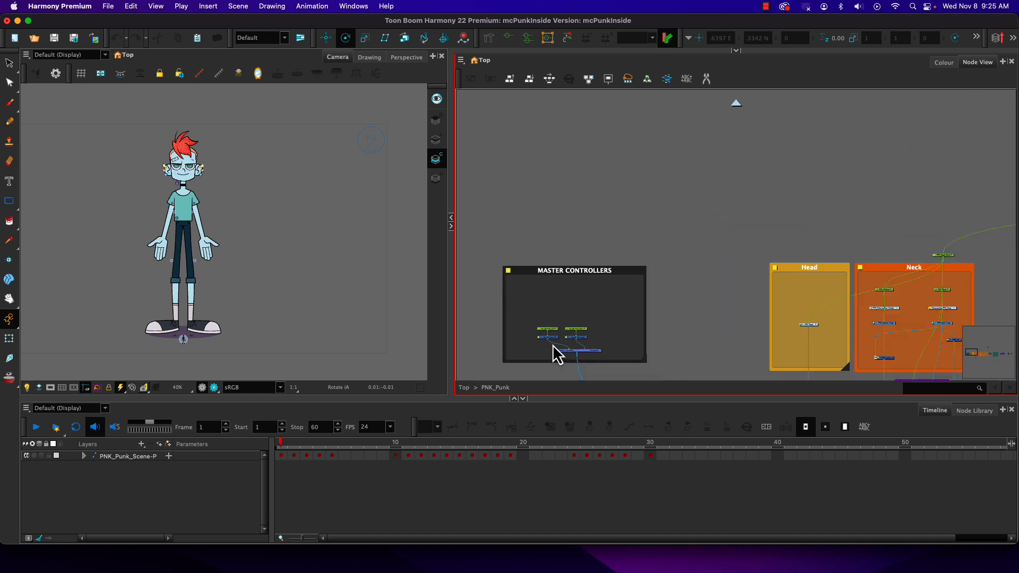
{"action": "left_click", "coordinate": [534, 274]}
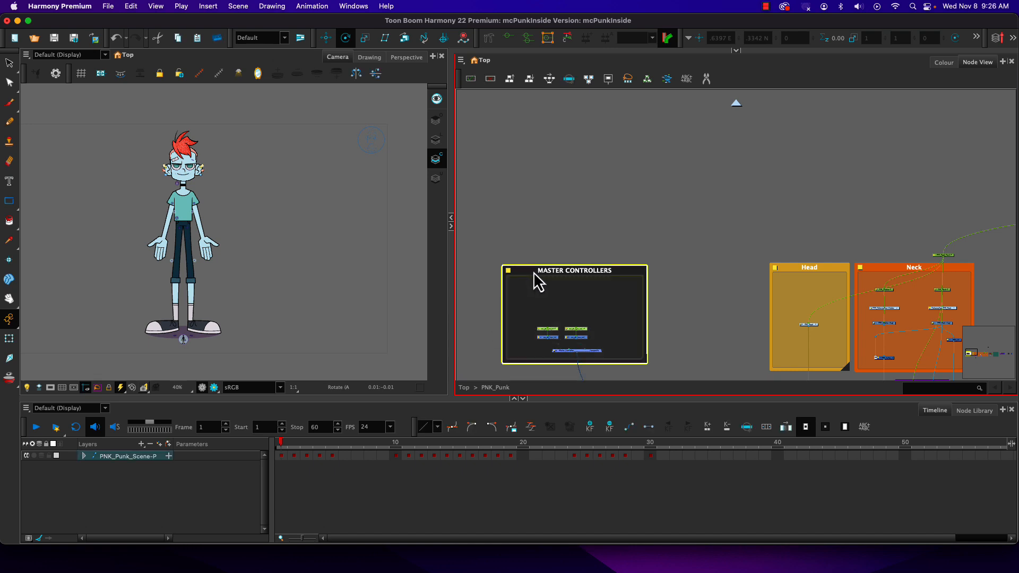
{"action": "scroll", "coordinate": [534, 274], "scroll_direction": "down", "scroll_amount": 2}
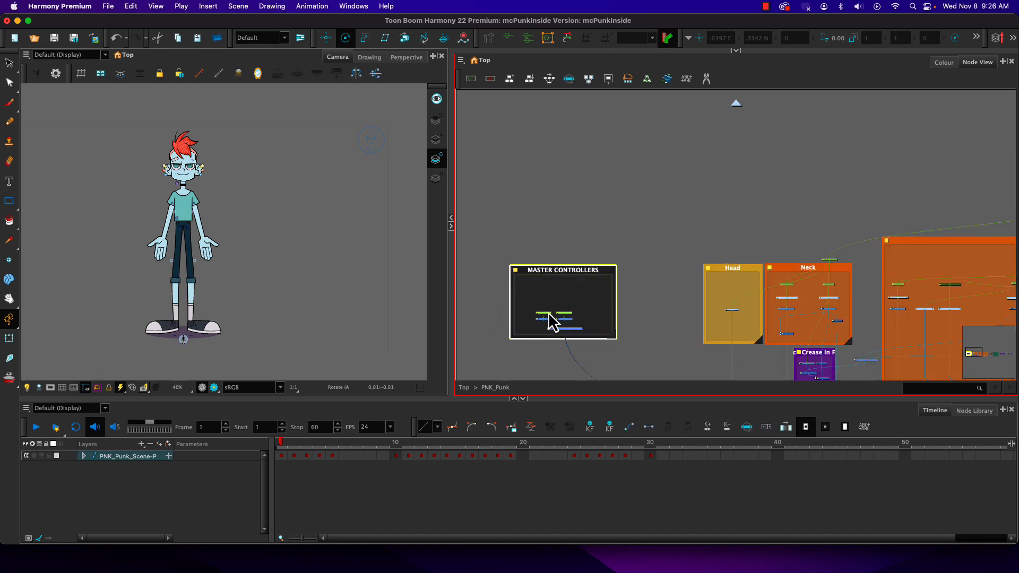
{"action": "left_click", "coordinate": [200, 74]}
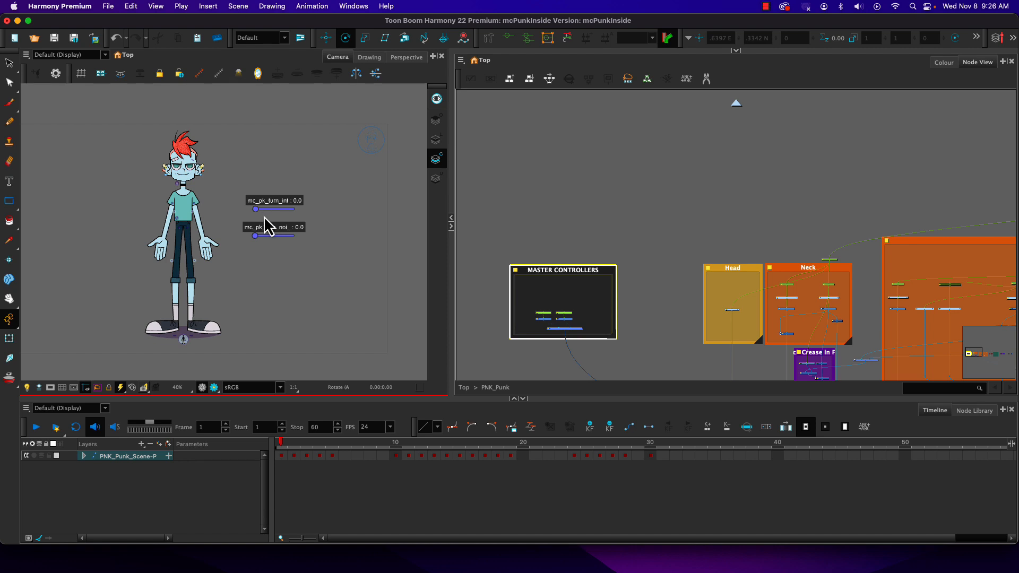
{"action": "left_click", "coordinate": [499, 301]}
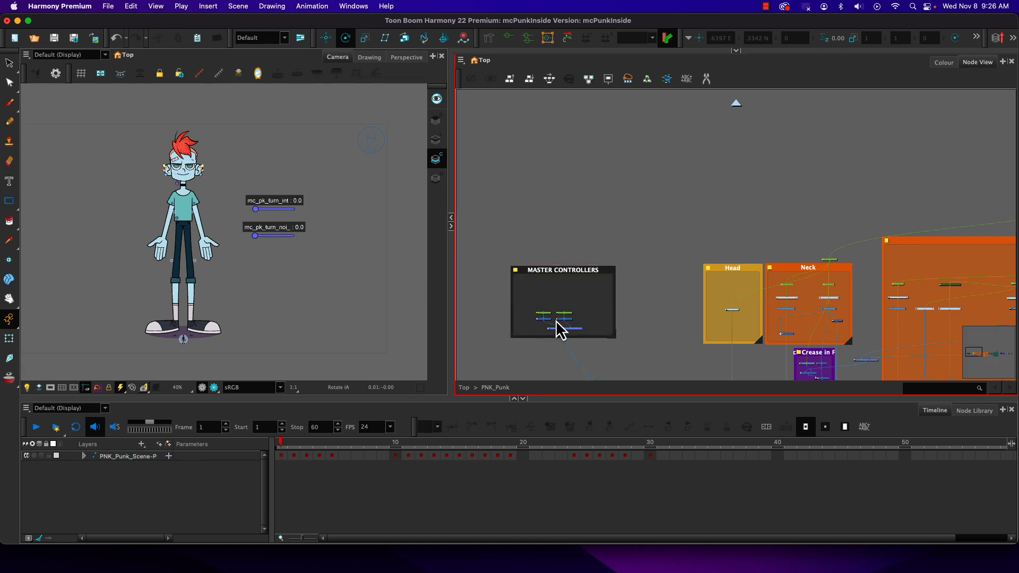
Step: Select the mc_pk_turn_int-P peg and inspect the two turn sliders beside the character in the camera view
{"action": "left_click", "coordinate": [551, 320]}
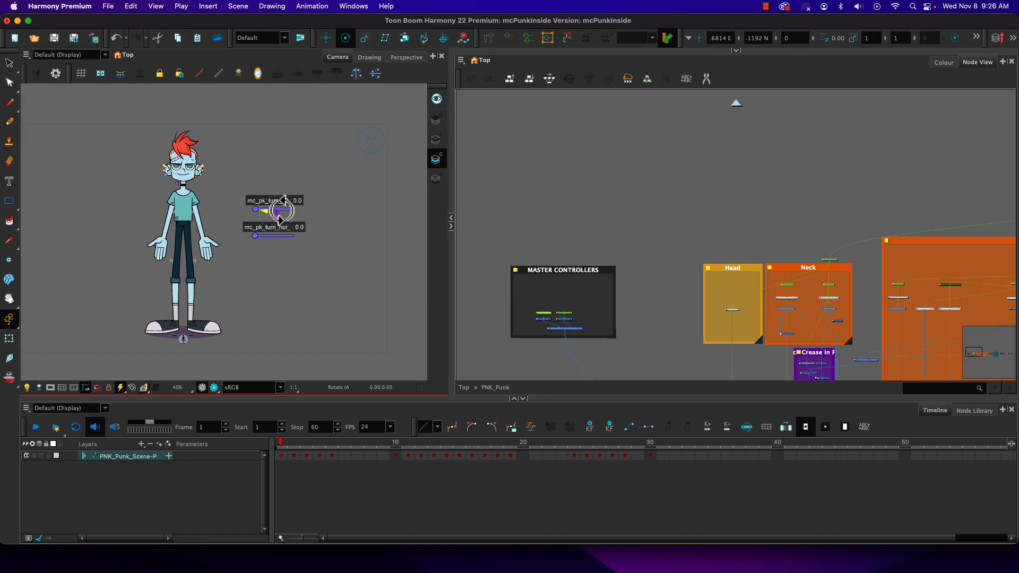
{"action": "scroll", "coordinate": [280, 210], "scroll_direction": "up", "scroll_amount": 3}
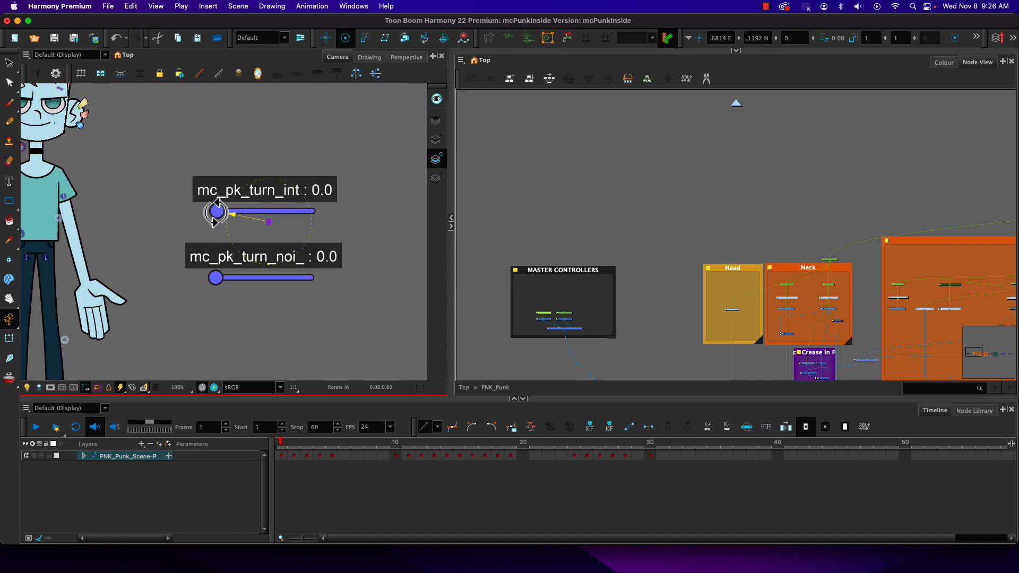
{"action": "scroll", "coordinate": [212, 212], "scroll_direction": "down", "scroll_amount": 3}
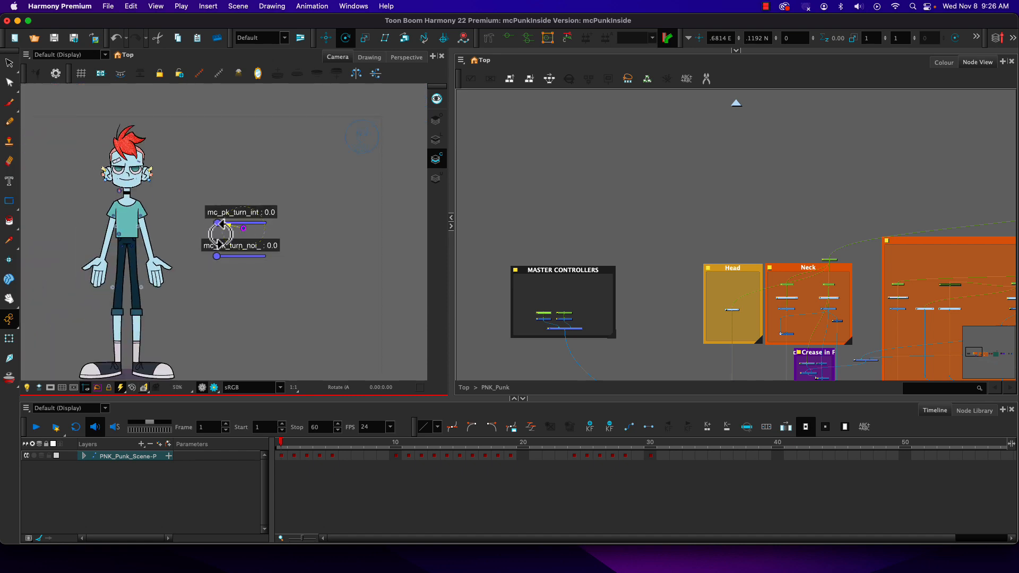
{"action": "scroll", "coordinate": [219, 234], "scroll_direction": "down", "scroll_amount": 2}
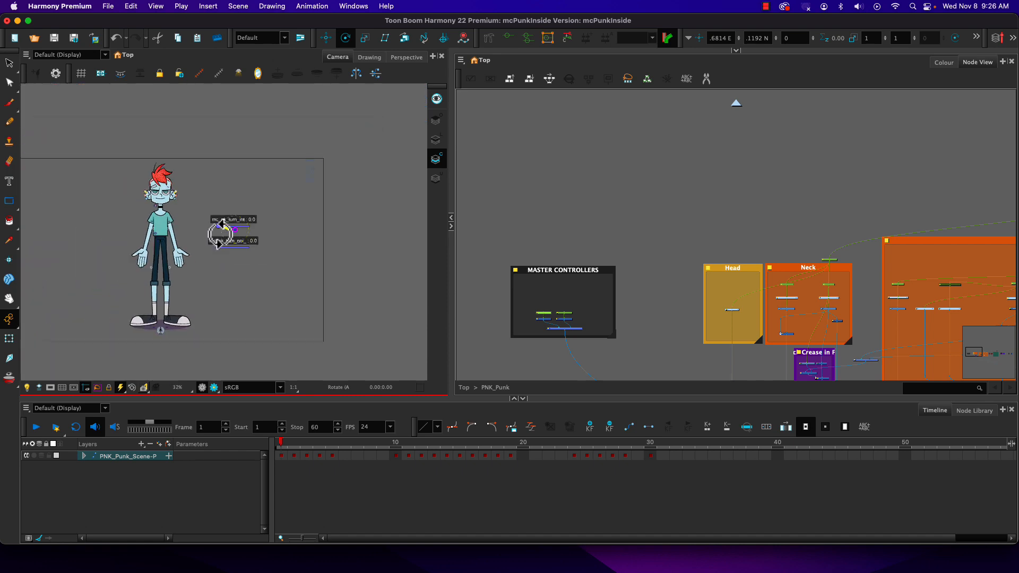
{"action": "scroll", "coordinate": [219, 236], "scroll_direction": "up", "scroll_amount": 1}
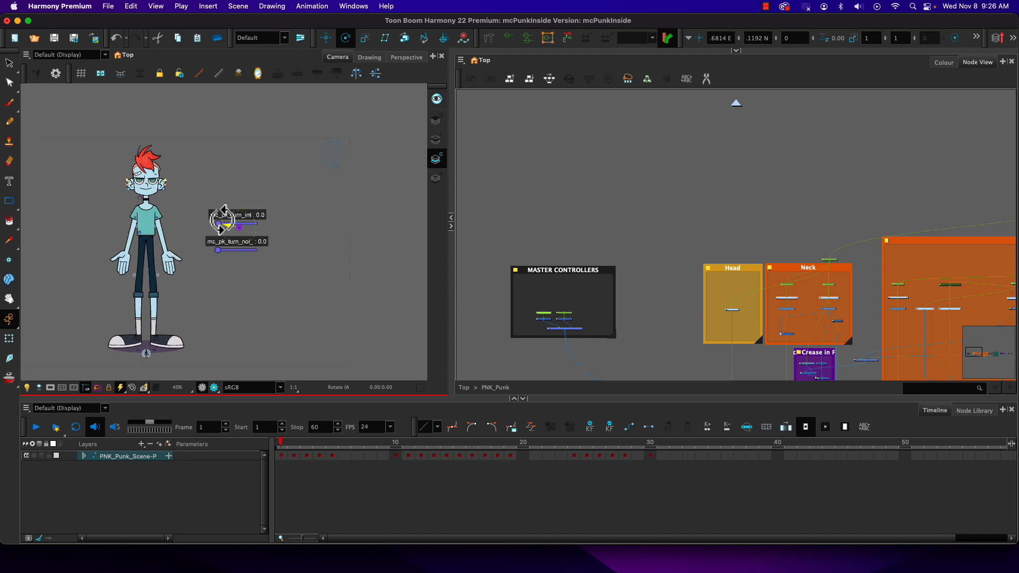
Step: Switch to the Transform tool, clear the selection and reselect the mc_pk_turn_int-P peg inside the MASTER CONTROLLERS backdrop
{"action": "left_click", "coordinate": [10, 344]}
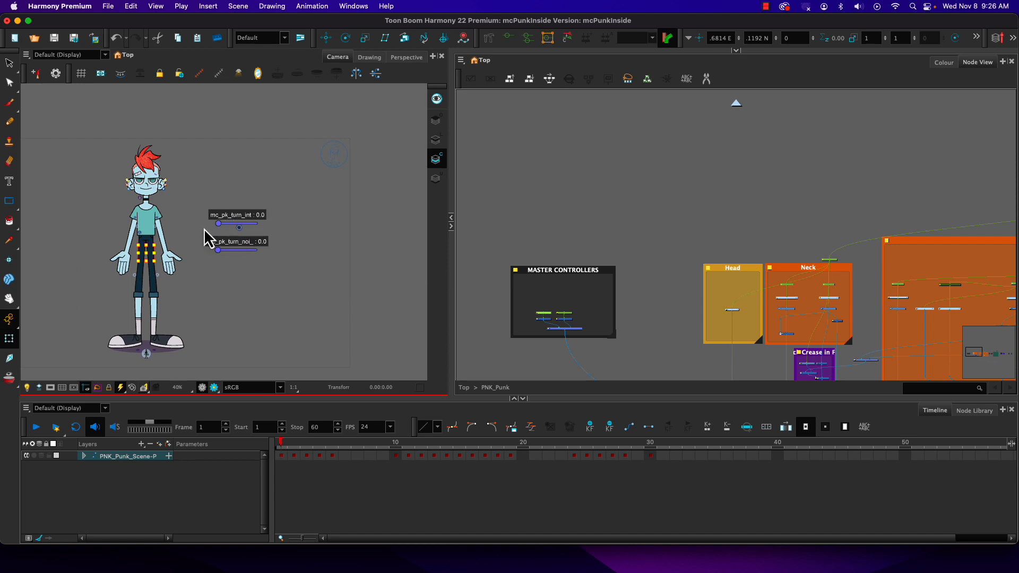
{"action": "left_click", "coordinate": [220, 225]}
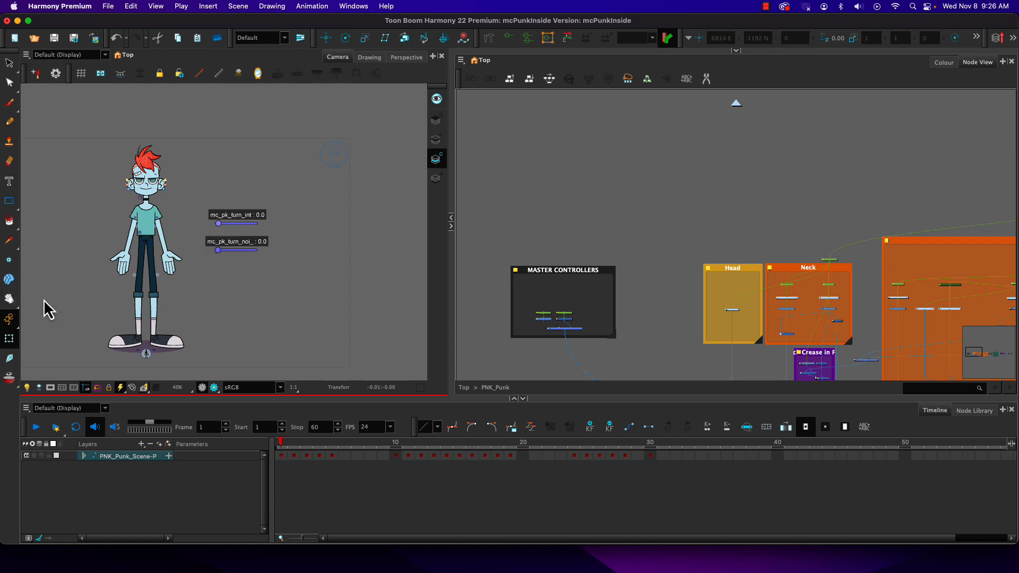
{"action": "left_click", "coordinate": [548, 320]}
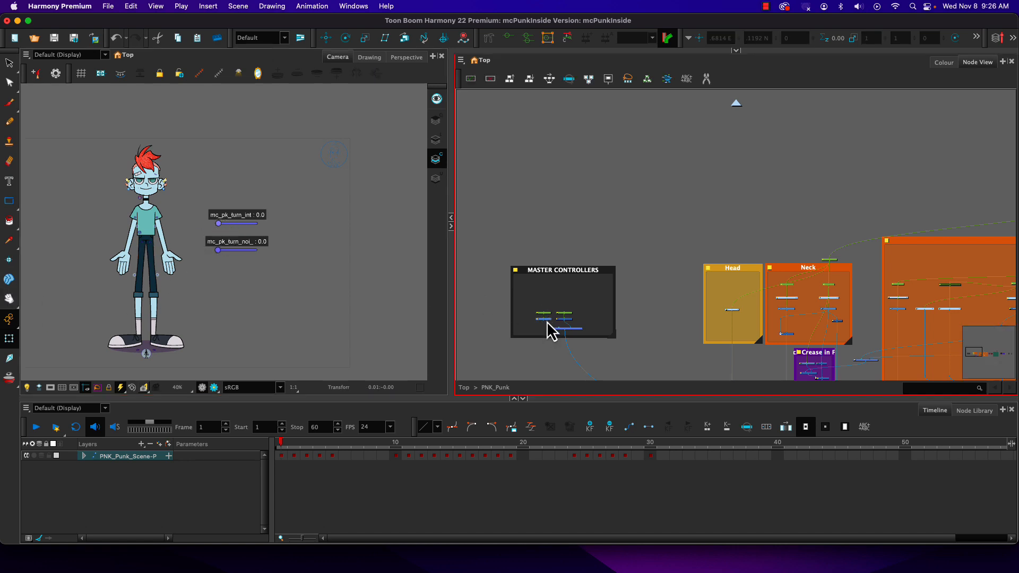
{"action": "left_click", "coordinate": [546, 316]}
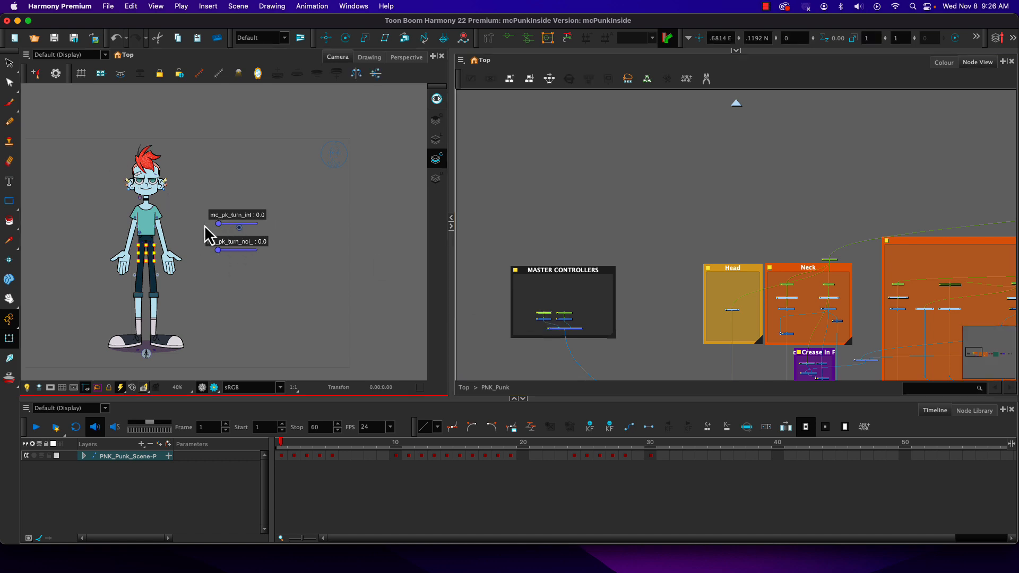
{"action": "scroll", "coordinate": [239, 234], "scroll_direction": "up", "scroll_amount": 4}
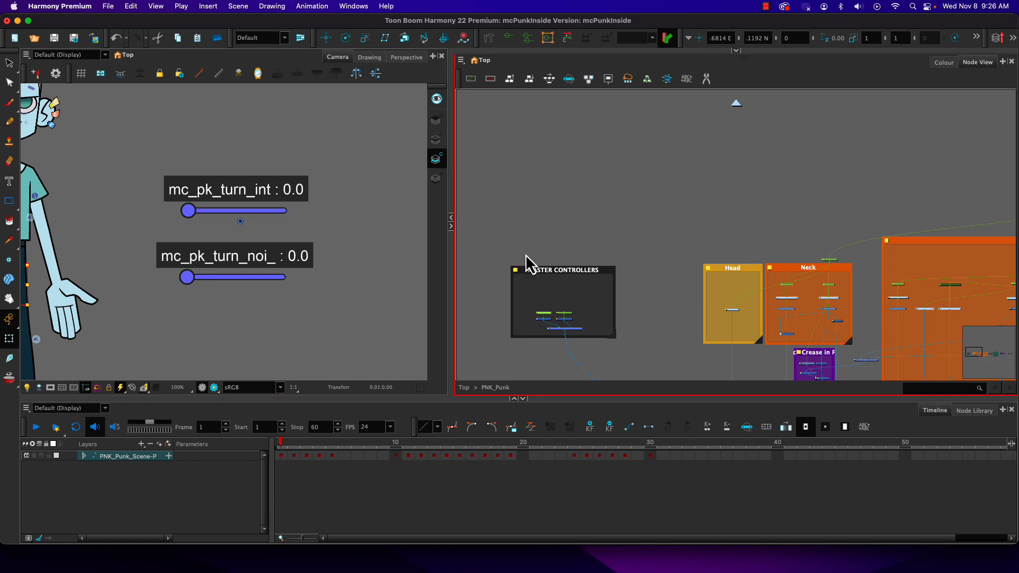
Step: Select the whole MASTER CONTROLLERS backdrop and move the playhead to frame 30
{"action": "left_click", "coordinate": [560, 272]}
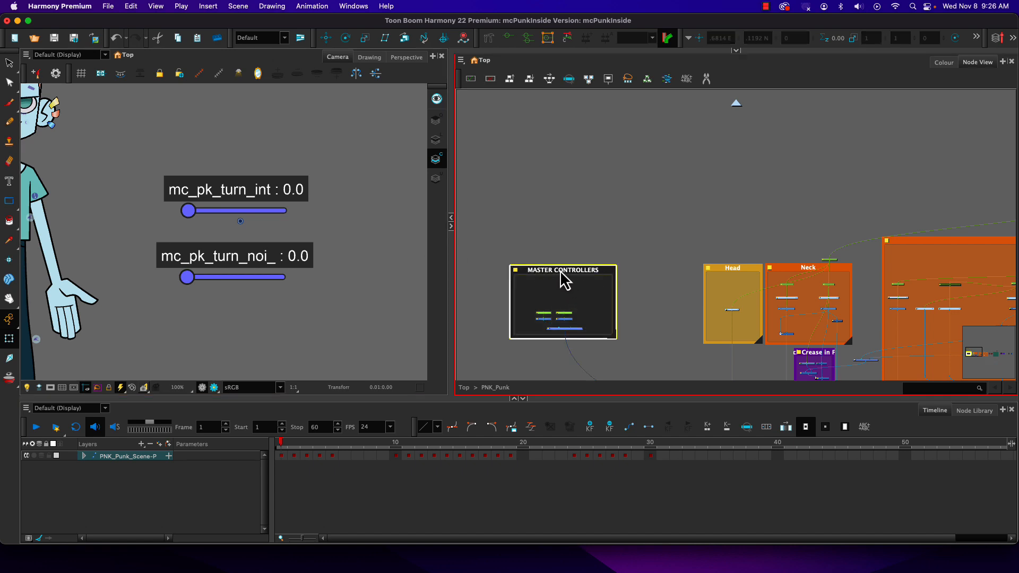
{"action": "scroll", "coordinate": [564, 279], "scroll_direction": "down", "scroll_amount": 5}
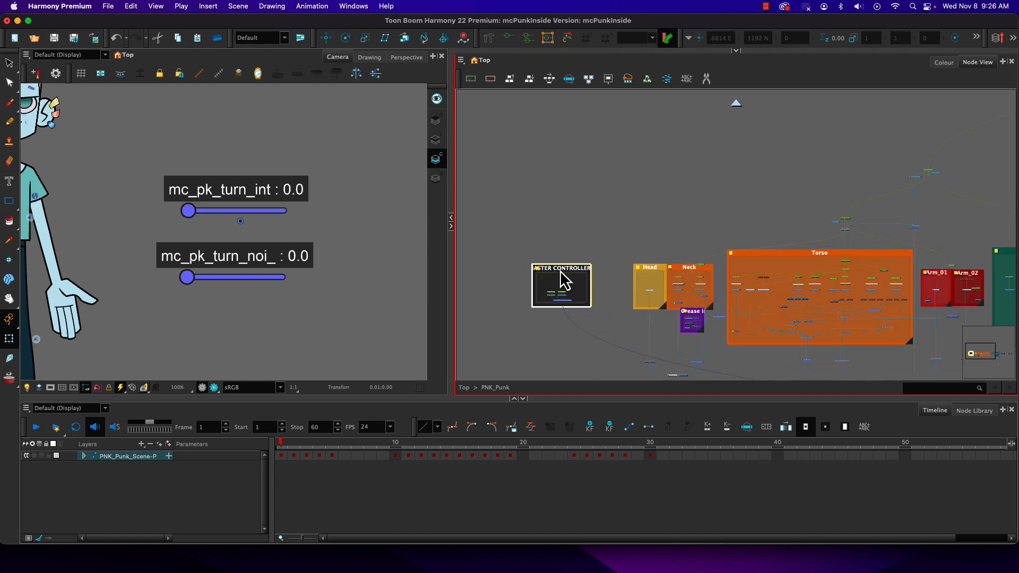
{"action": "scroll", "coordinate": [562, 279], "scroll_direction": "down", "scroll_amount": 2}
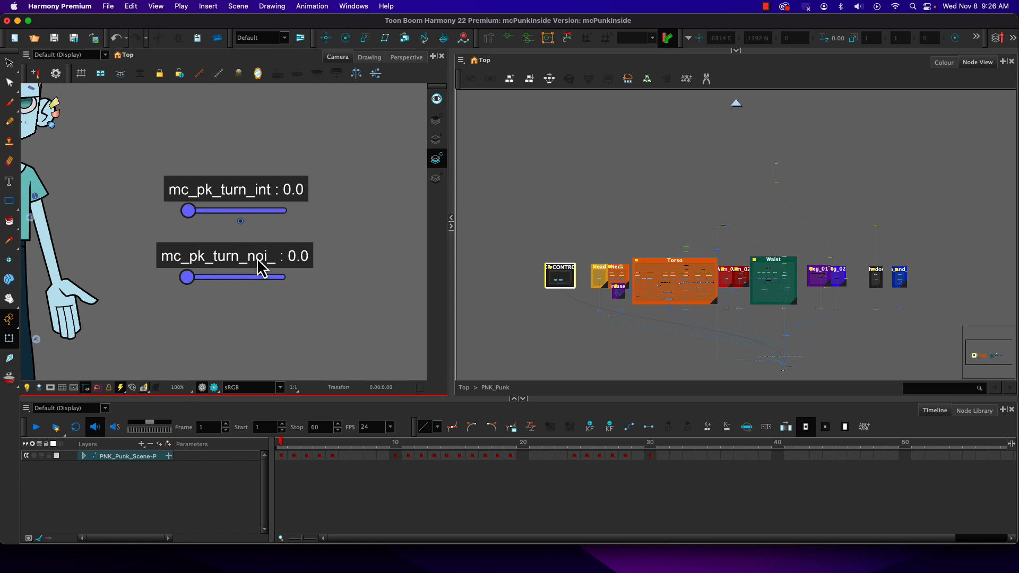
{"action": "left_click", "coordinate": [651, 446]}
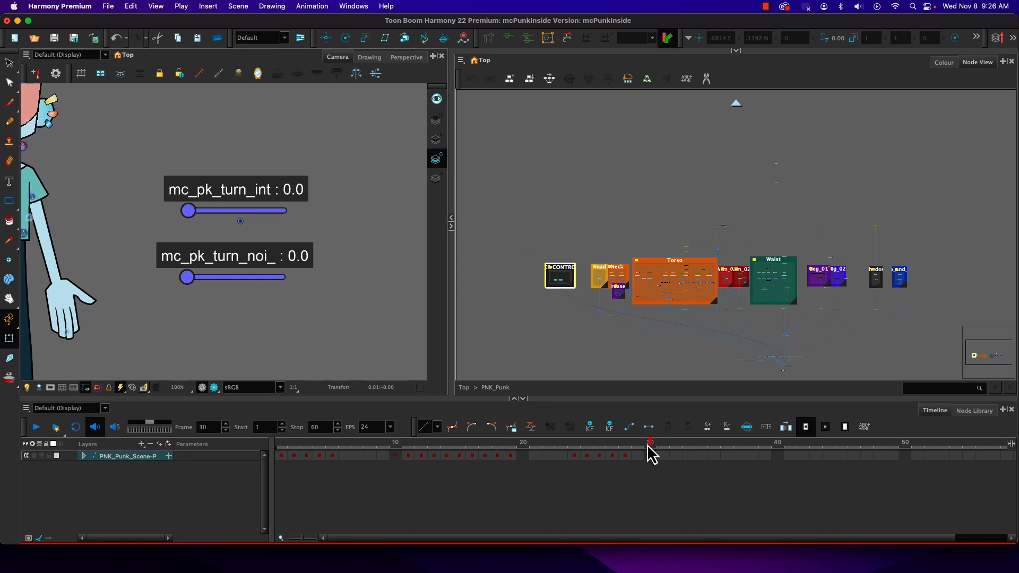
Step: Examine the topmost pegs of the PNK_Punk group's node network, including their connections, and compare them with the MASTER CONTROLLERS backdrop
{"action": "scroll", "coordinate": [765, 173], "scroll_direction": "up", "scroll_amount": 6}
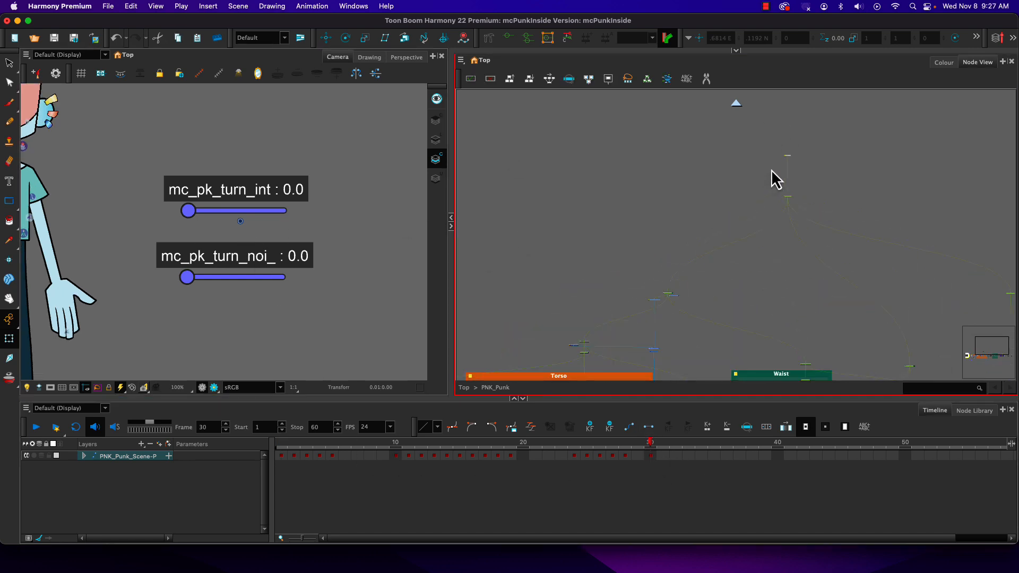
{"action": "scroll", "coordinate": [790, 212], "scroll_direction": "up", "scroll_amount": 2}
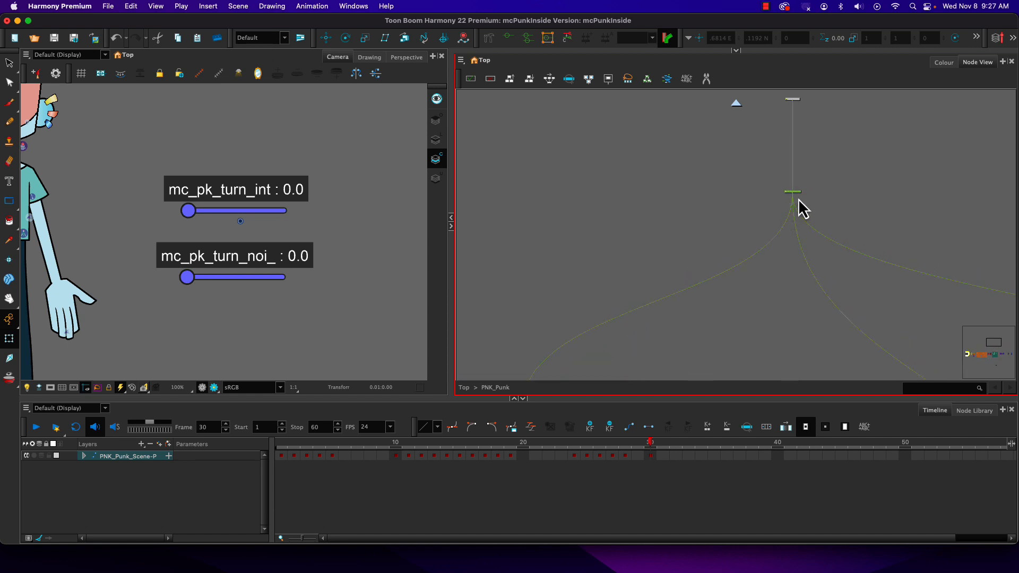
{"action": "scroll", "coordinate": [795, 194], "scroll_direction": "down", "scroll_amount": 1}
{"action": "scroll", "coordinate": [795, 193], "scroll_direction": "down", "scroll_amount": 5}
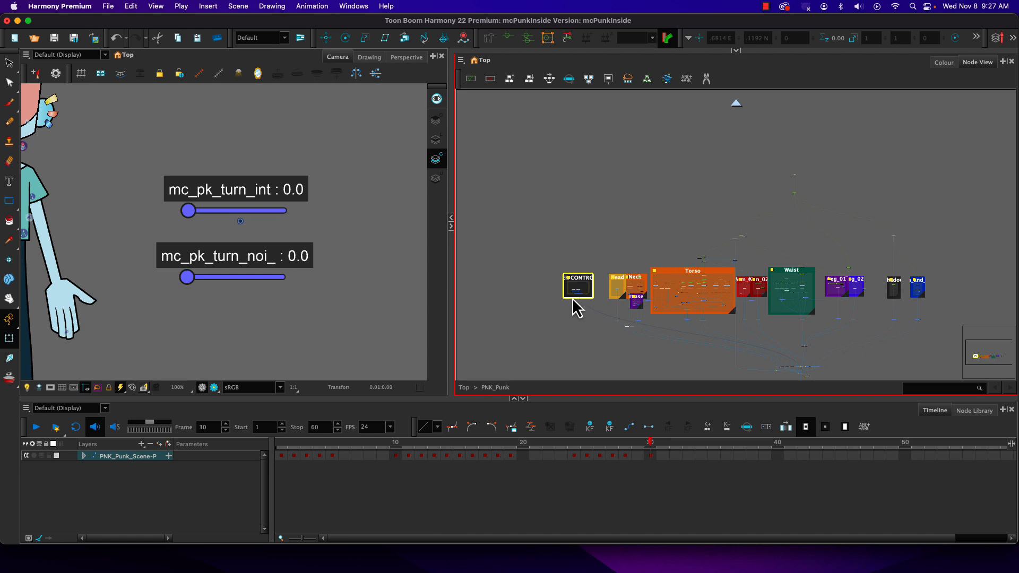
{"action": "scroll", "coordinate": [573, 295], "scroll_direction": "up", "scroll_amount": 10}
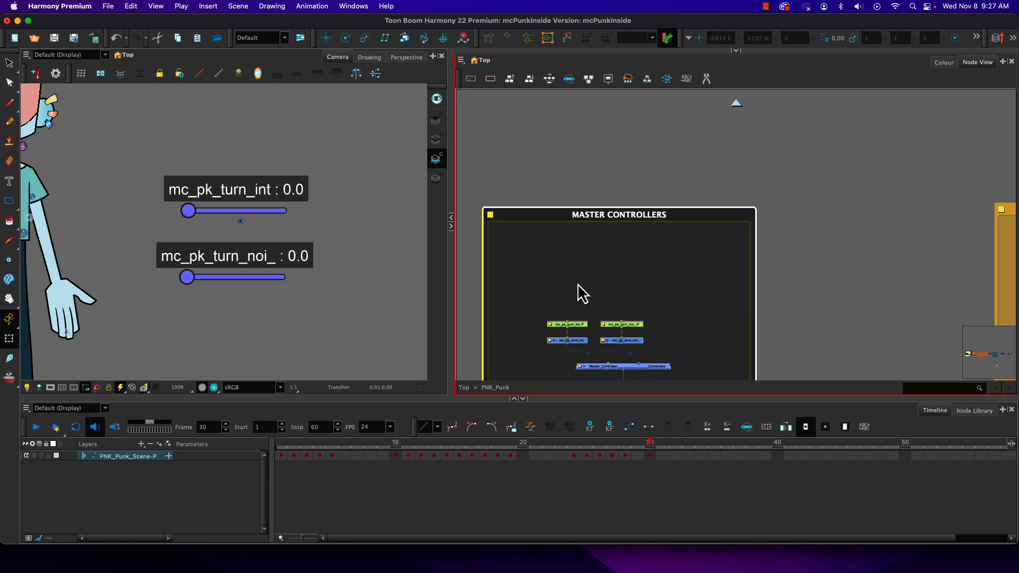
{"action": "scroll", "coordinate": [582, 293], "scroll_direction": "down", "scroll_amount": 5}
{"action": "scroll", "coordinate": [582, 293], "scroll_direction": "down", "scroll_amount": 3}
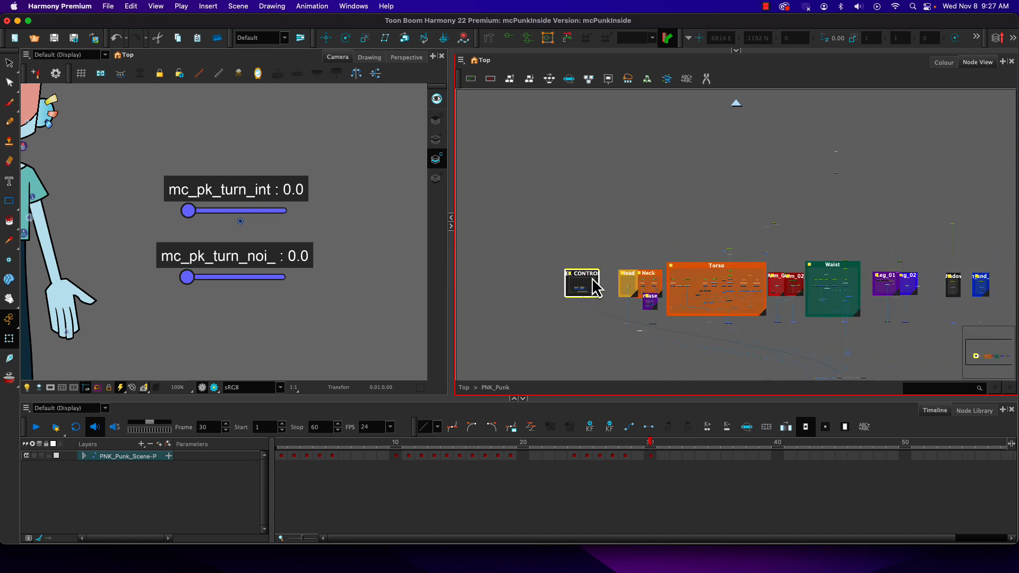
Step: Exit the PNK_Punk group, re-enter it and examine how the turn controllers connect to the master controller composite
{"action": "left_click", "coordinate": [737, 105]}
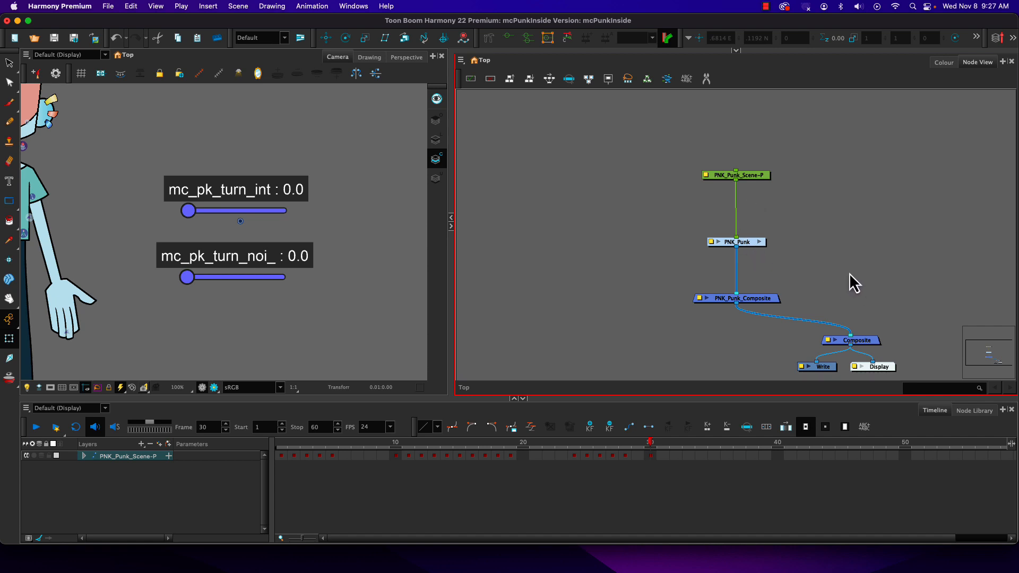
{"action": "left_click", "coordinate": [760, 243]}
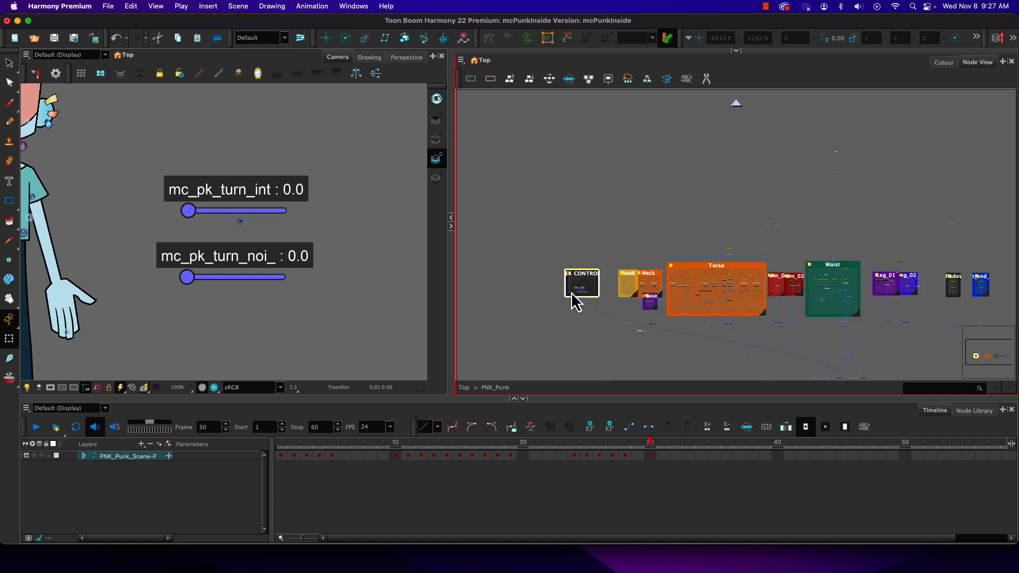
{"action": "scroll", "coordinate": [571, 291], "scroll_direction": "up", "scroll_amount": 5}
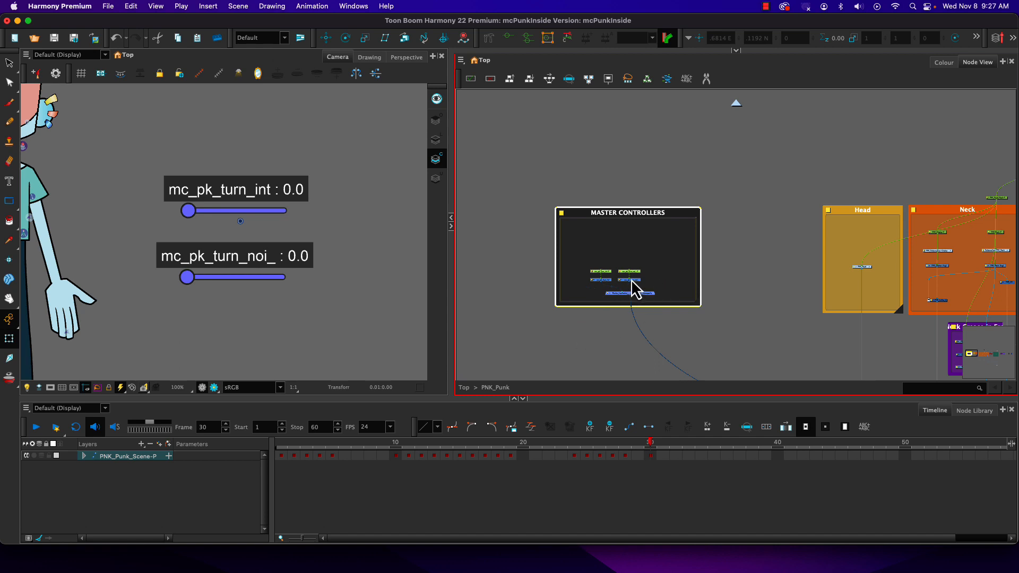
{"action": "scroll", "coordinate": [630, 287], "scroll_direction": "up", "scroll_amount": 5}
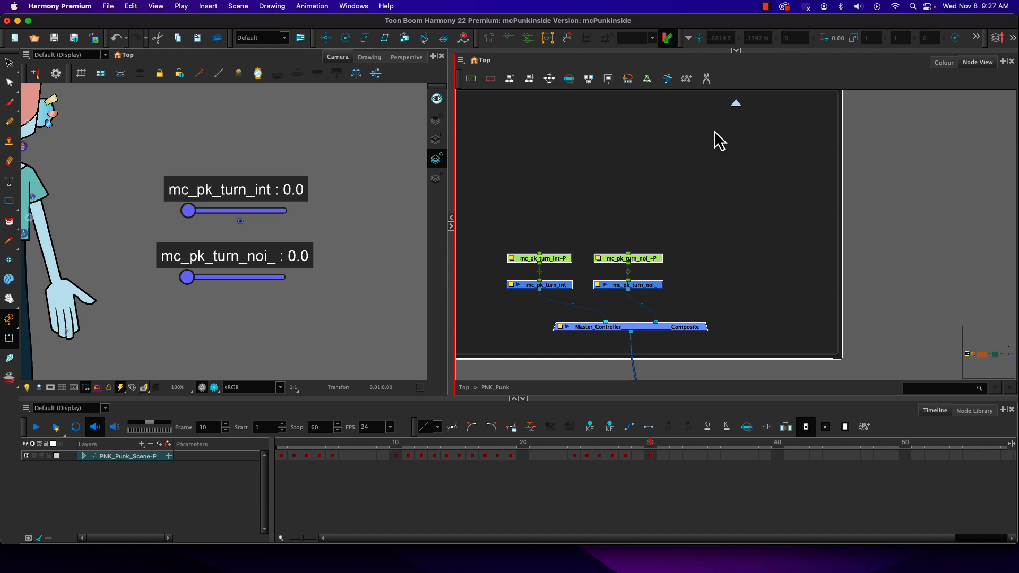
Step: Return to the top level of the node network, hide all controller sliders and clear the node selection
{"action": "left_click", "coordinate": [738, 103]}
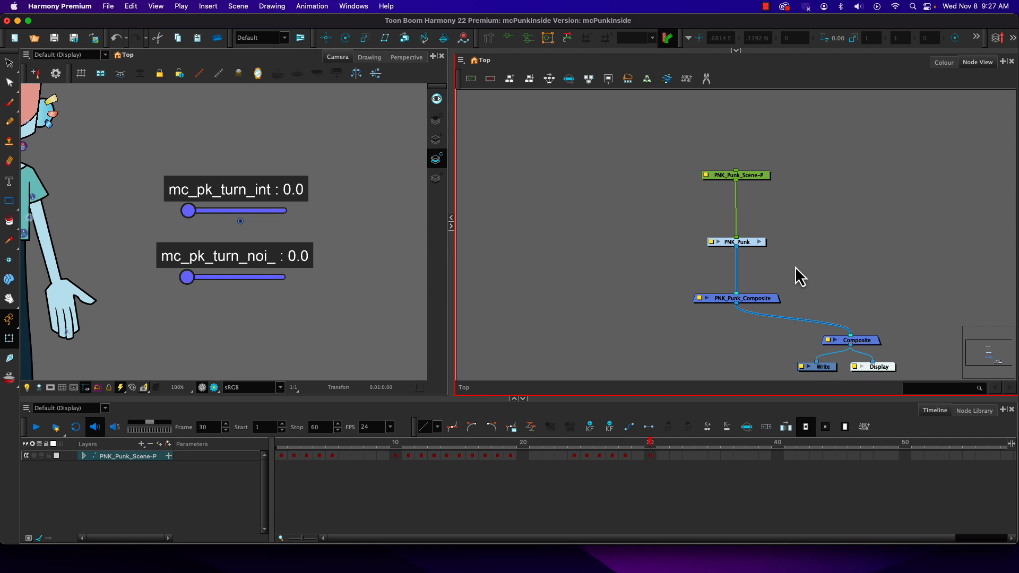
{"action": "left_click", "coordinate": [219, 75]}
{"action": "left_click", "coordinate": [594, 260]}
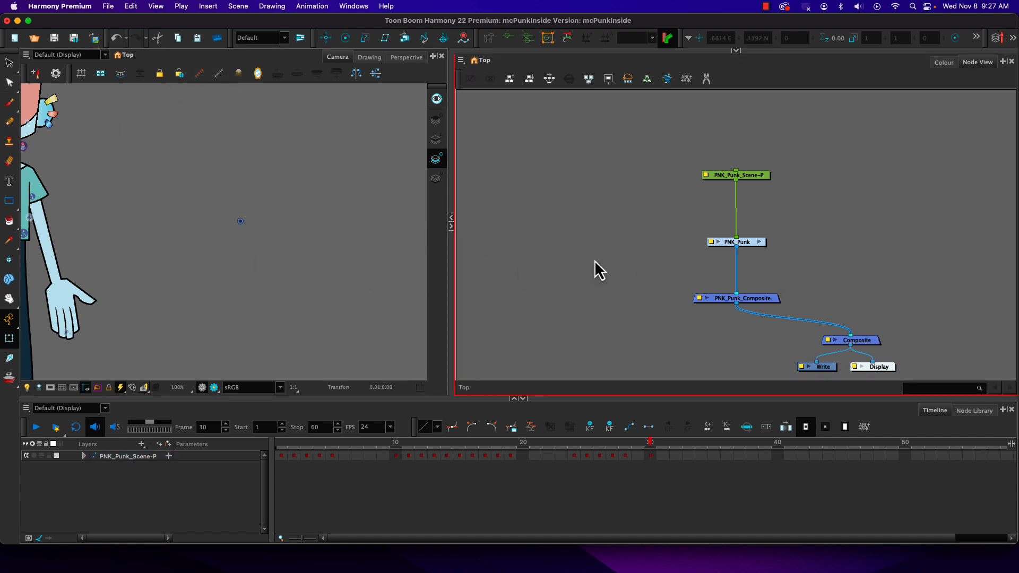
{"action": "scroll", "coordinate": [595, 260], "scroll_direction": "up", "scroll_amount": 1}
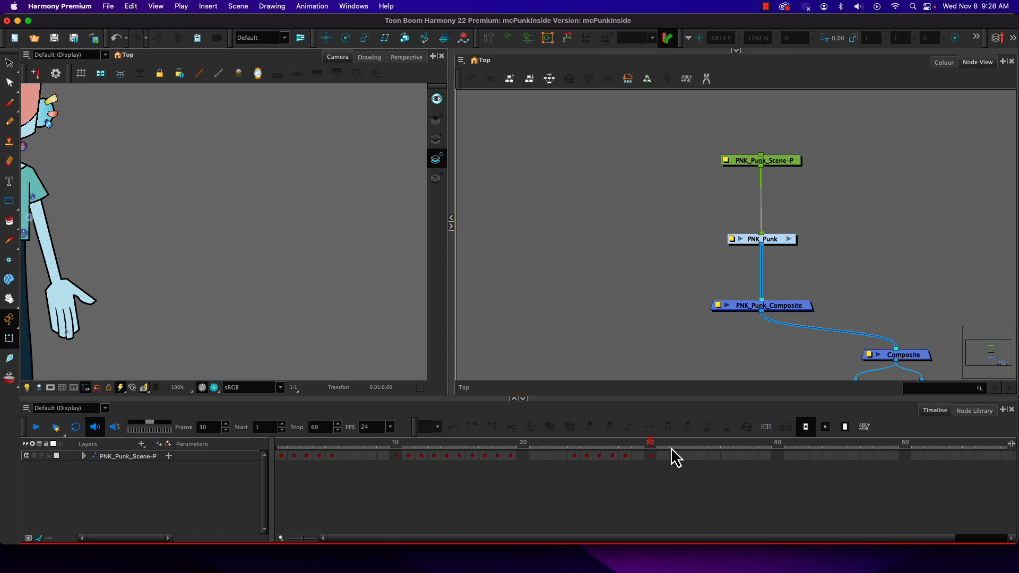
Step: Return to frame 1, fit more of the character in view and scrub the rig's poses up to around frame 9
{"action": "left_click", "coordinate": [280, 445]}
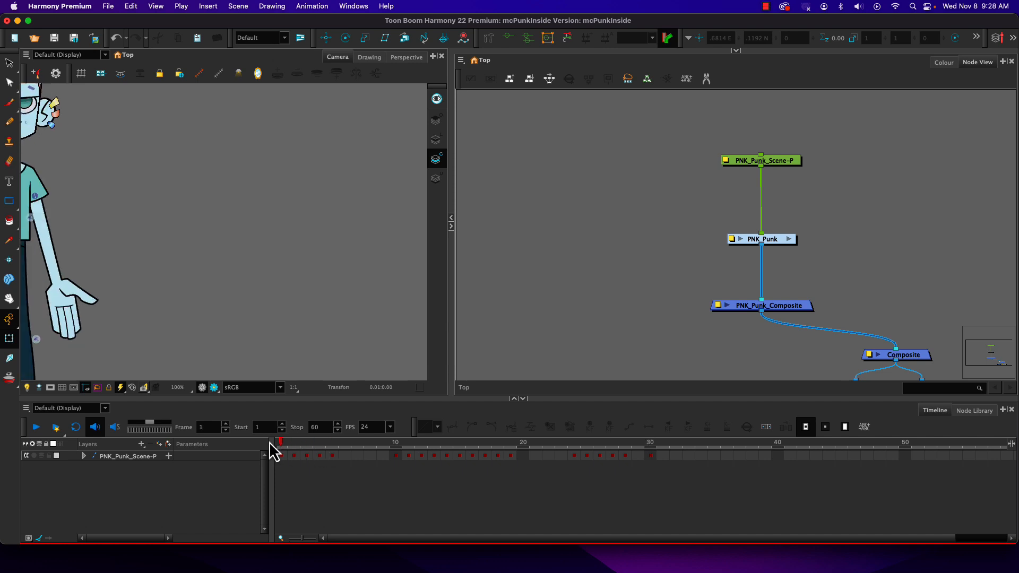
{"action": "scroll", "coordinate": [199, 321], "scroll_direction": "down", "scroll_amount": 3}
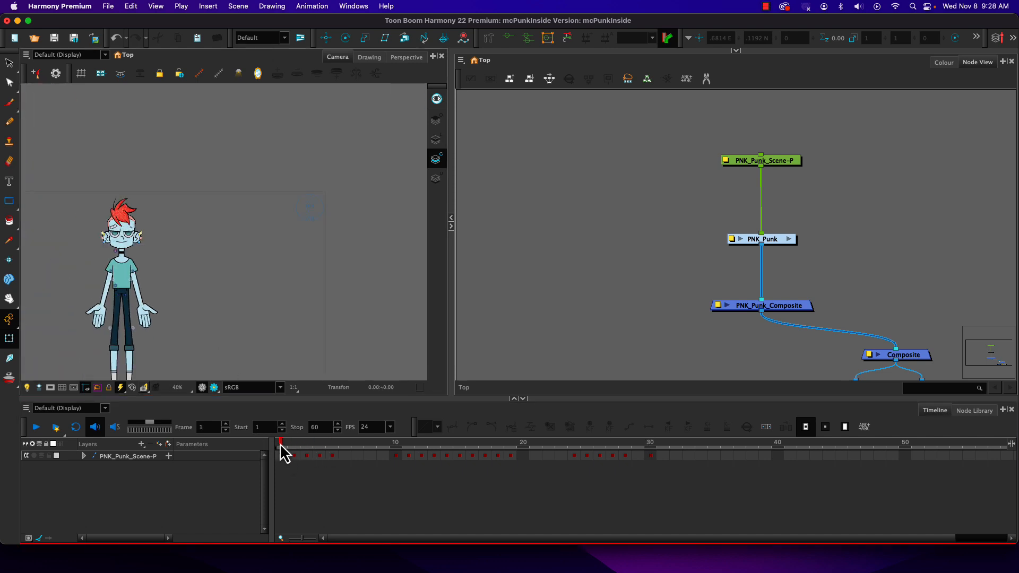
{"action": "left_click_drag", "start_coordinate": [280, 447], "coordinate": [330, 448]}
{"action": "mouse_move", "coordinate": [406, 445]}
{"action": "left_mouse_down"}
{"action": "mouse_move", "coordinate": [512, 447]}
{"action": "mouse_move", "coordinate": [386, 444]}
{"action": "left_mouse_up"}
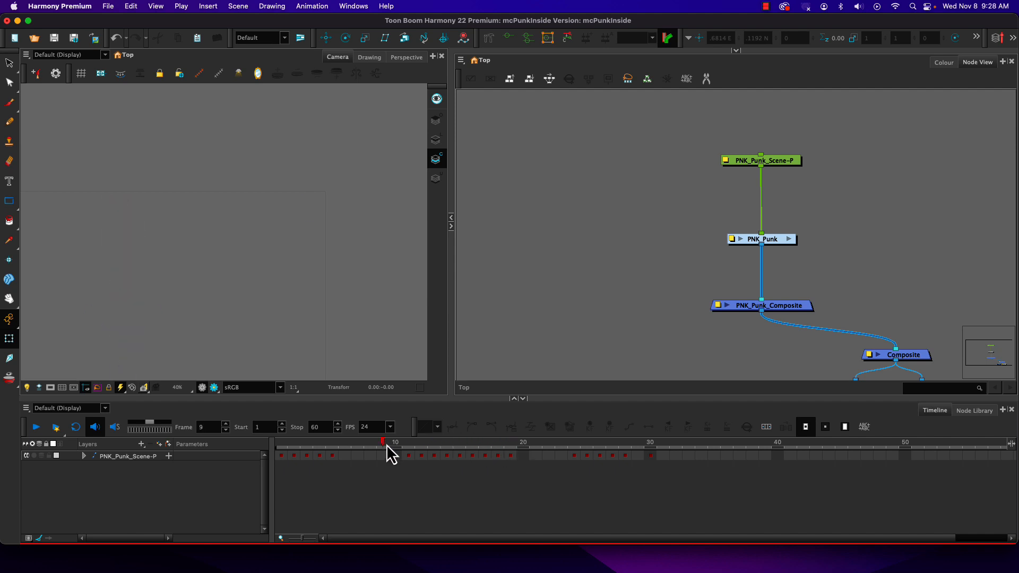
Step: Scrub to frame 24 and move the PNK_Punk_Scene-P peg and PNK_Punk group down closer to the PNK_Punk_Composite node
{"action": "mouse_move", "coordinate": [578, 445]}
{"action": "left_mouse_down"}
{"action": "mouse_move", "coordinate": [627, 446]}
{"action": "mouse_move", "coordinate": [578, 442]}
{"action": "left_mouse_up"}
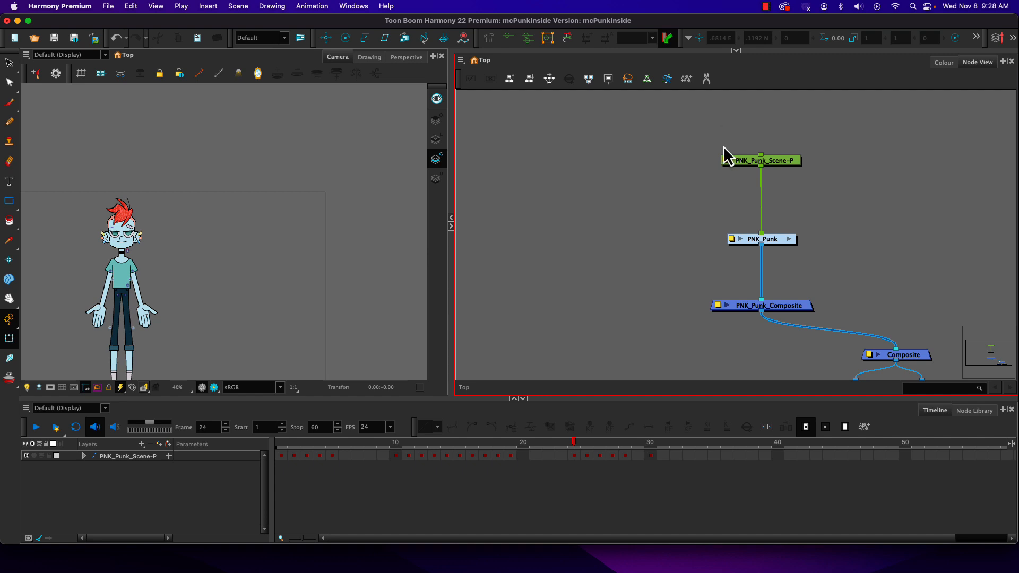
{"action": "left_click_drag", "start_coordinate": [784, 160], "coordinate": [785, 191]}
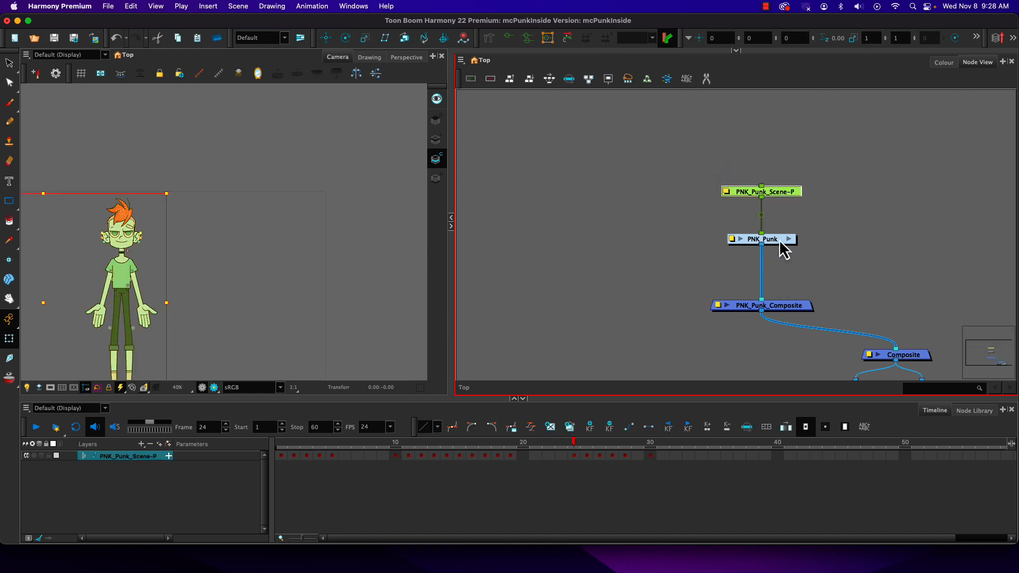
{"action": "left_click_drag", "start_coordinate": [779, 241], "coordinate": [782, 272]}
{"action": "left_click_drag", "start_coordinate": [782, 193], "coordinate": [781, 219]}
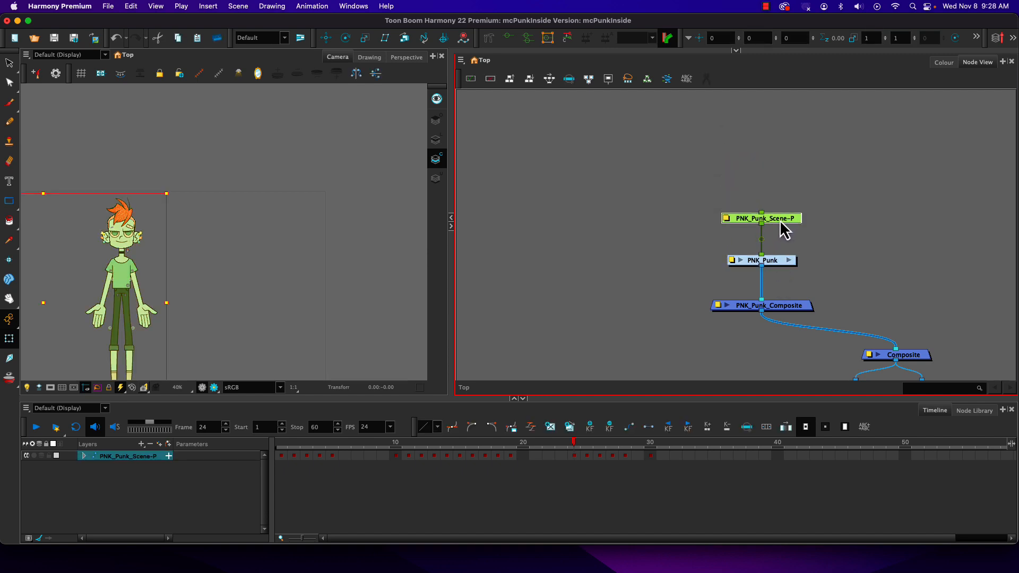
Step: Reveal the template library alongside the node network and try selecting the Punk rig's peg, group and composite nodes together
{"action": "left_click", "coordinate": [736, 50]}
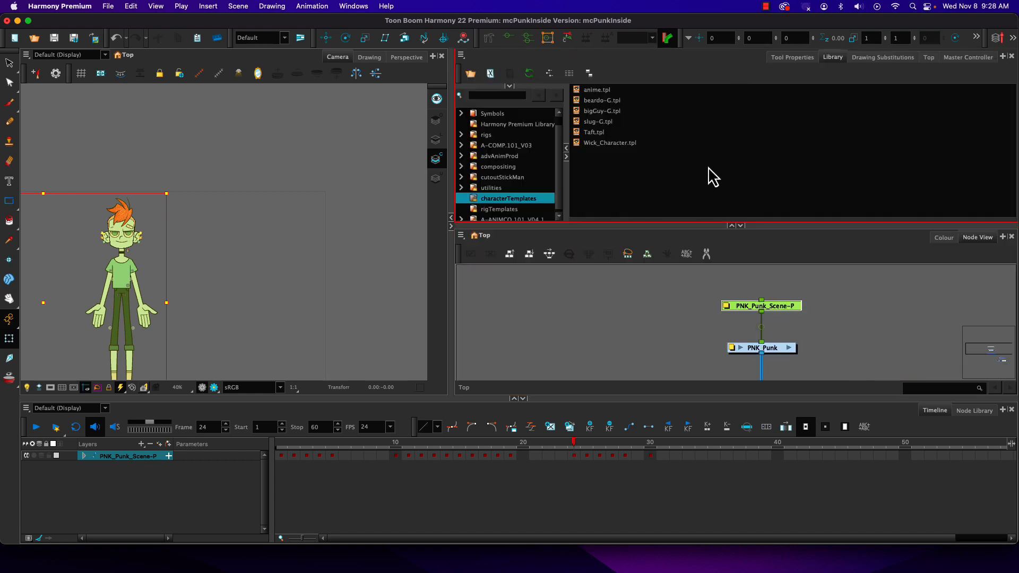
{"action": "scroll", "coordinate": [693, 287], "scroll_direction": "down", "scroll_amount": 2}
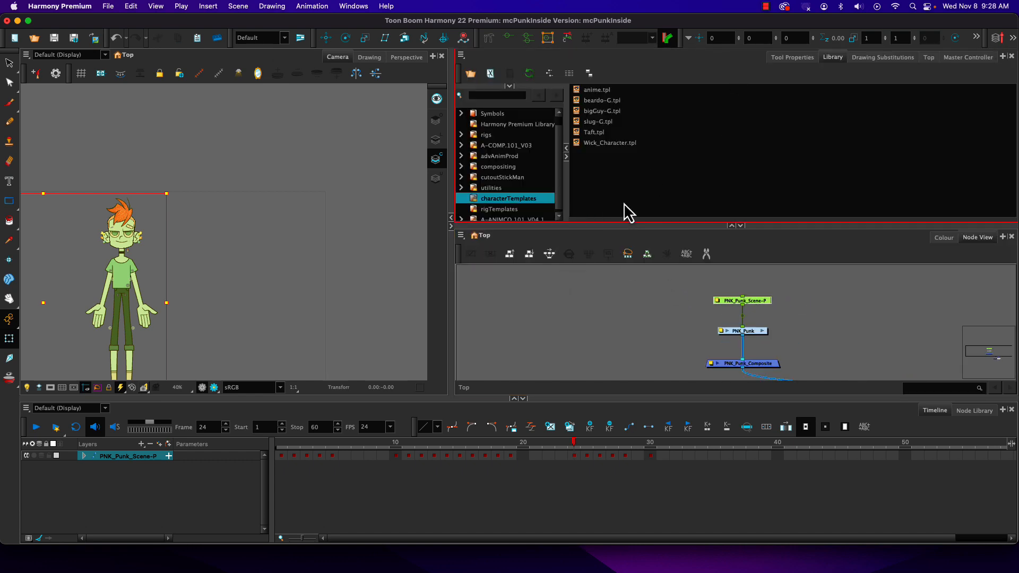
{"action": "left_click_drag", "start_coordinate": [699, 283], "coordinate": [677, 337]}
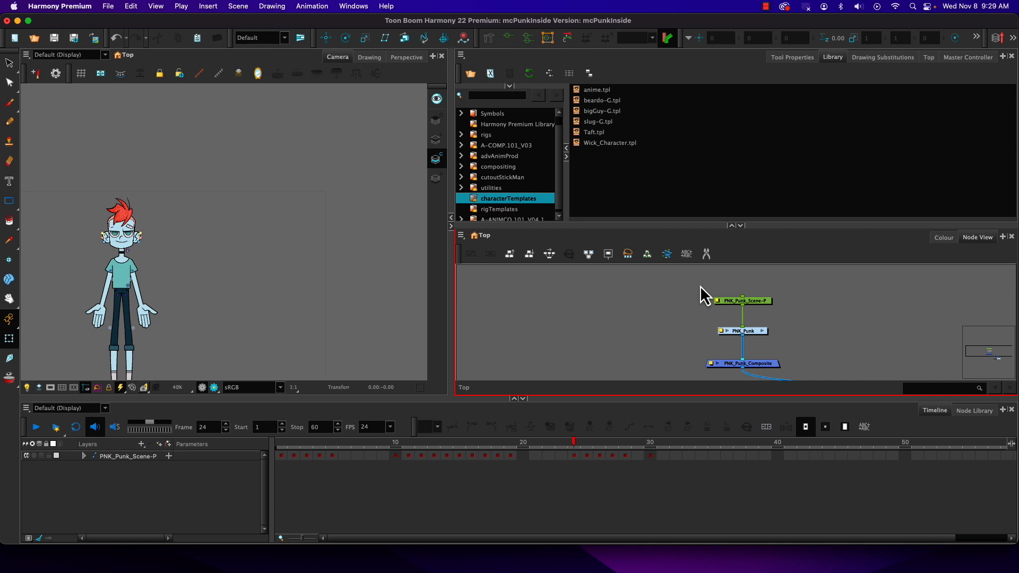
{"action": "left_click_drag", "start_coordinate": [700, 286], "coordinate": [805, 391]}
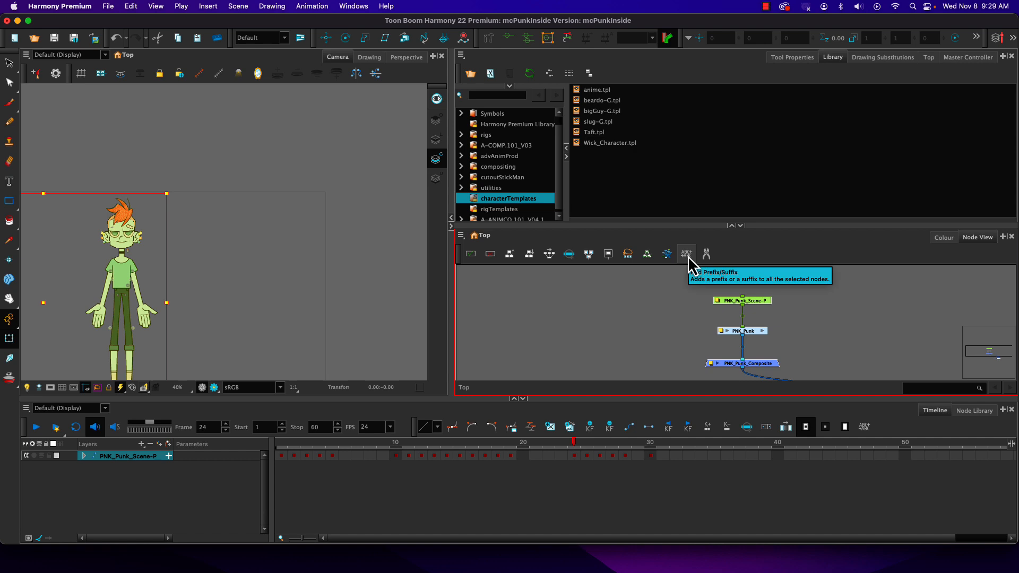
{"action": "left_click", "coordinate": [663, 311]}
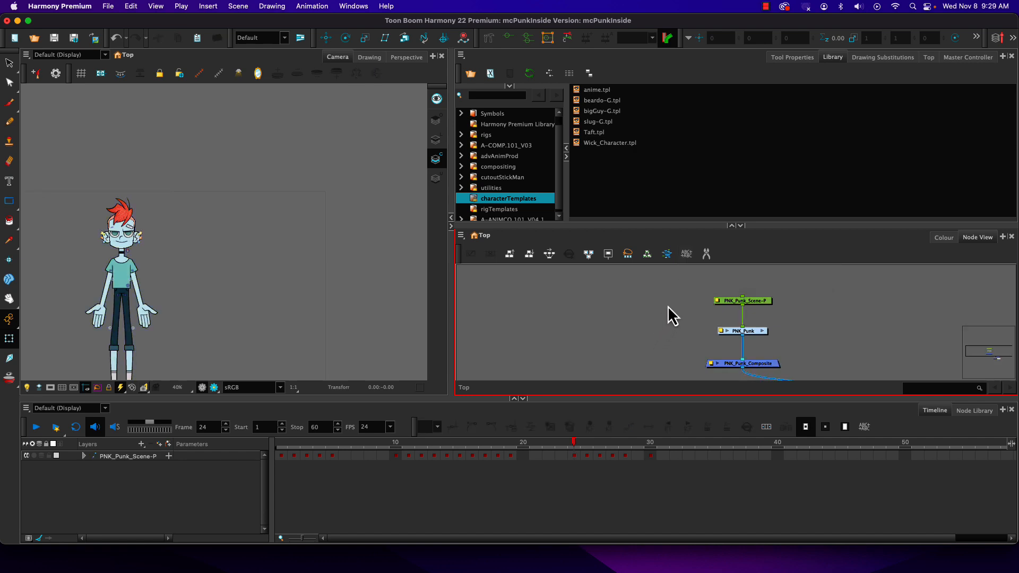
Step: Try to store the Punk nodes in the characterTemplates library folder and enable the right to modify that folder
{"action": "left_click_drag", "start_coordinate": [706, 286], "coordinate": [627, 179]}
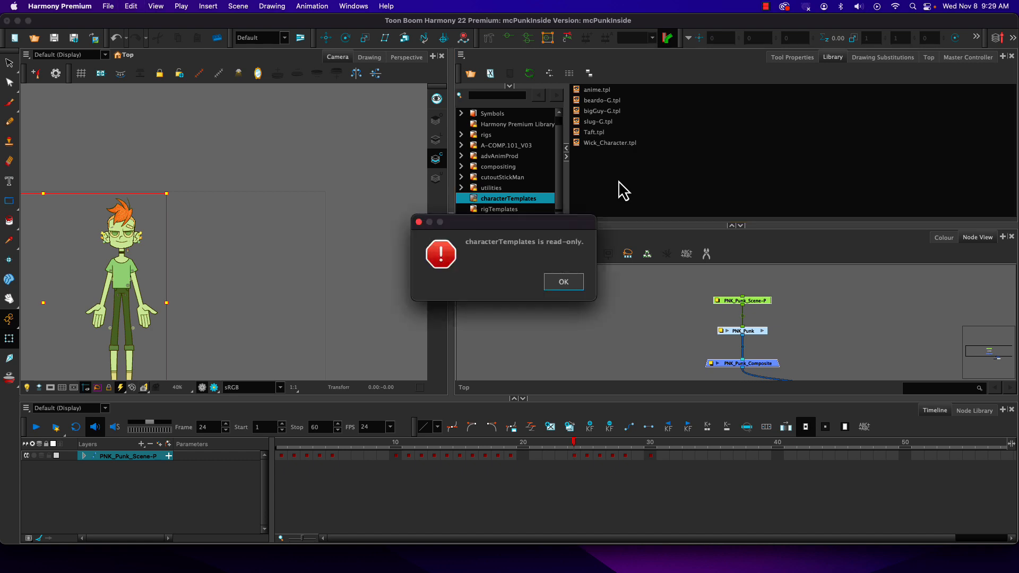
{"action": "left_click", "coordinate": [562, 286]}
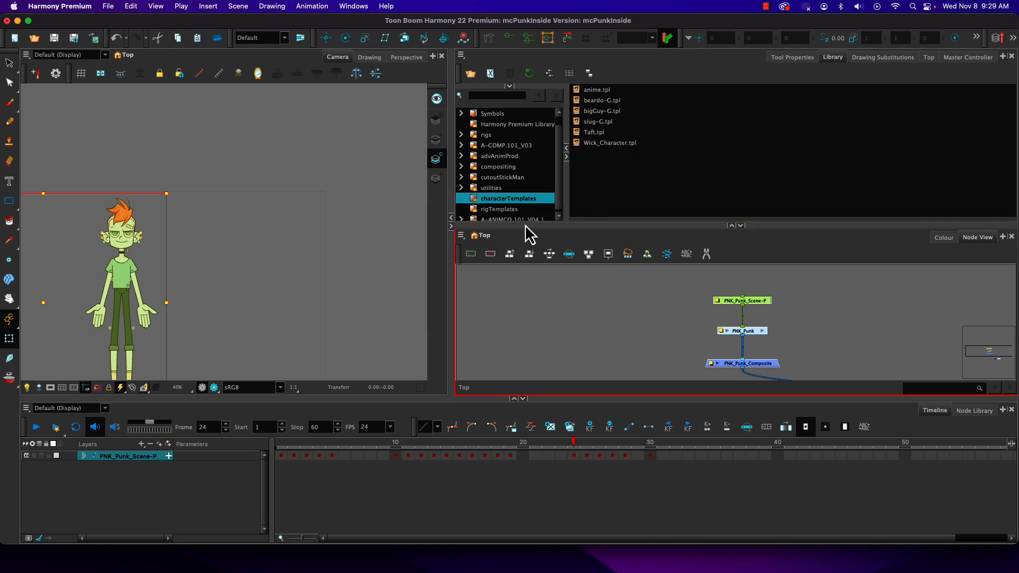
{"action": "right_click", "coordinate": [480, 198]}
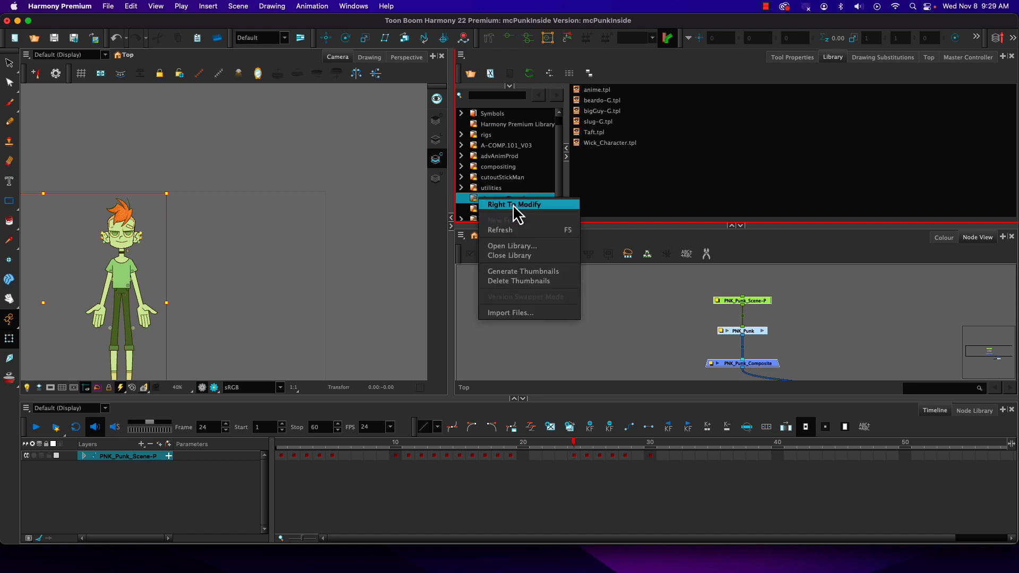
{"action": "left_click", "coordinate": [481, 206]}
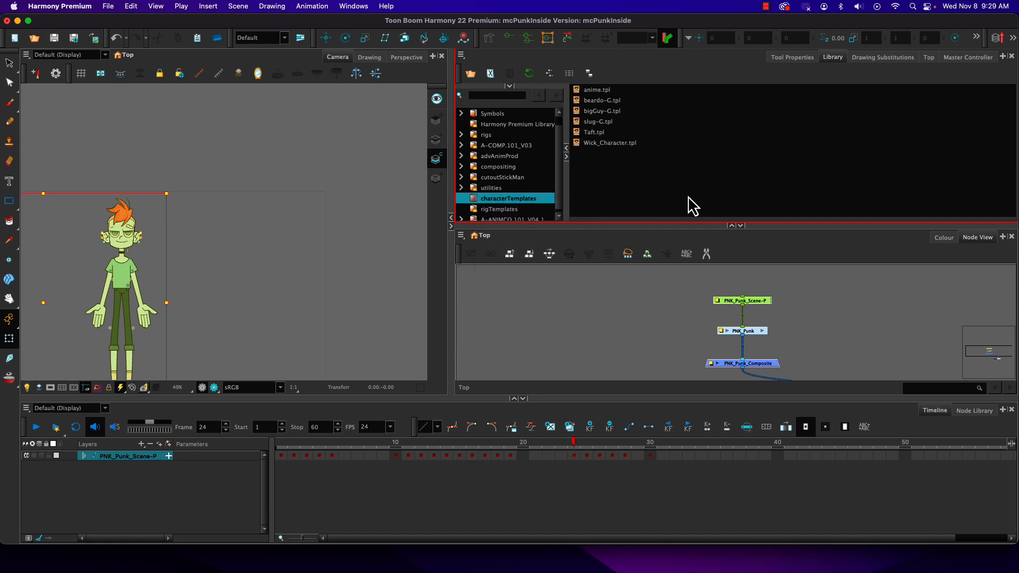
Step: Add the copied Punk nodes to the characterTemplates folder as a template named punk_full_timeline
{"action": "key", "text": "super+v"}
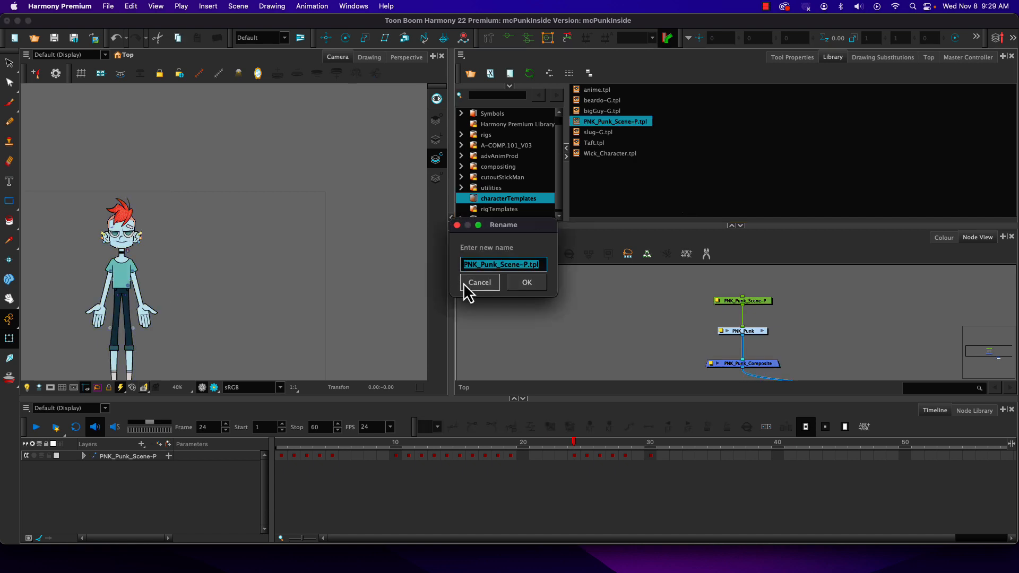
{"action": "type", "text": "punk"}
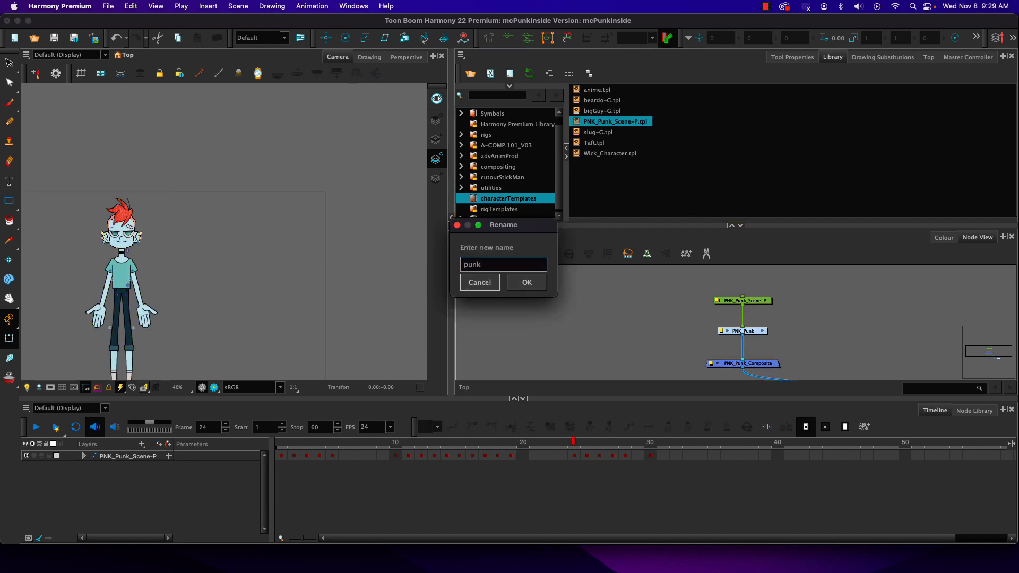
{"action": "type", "text": "_full_timeline"}
{"action": "key", "text": "Return"}
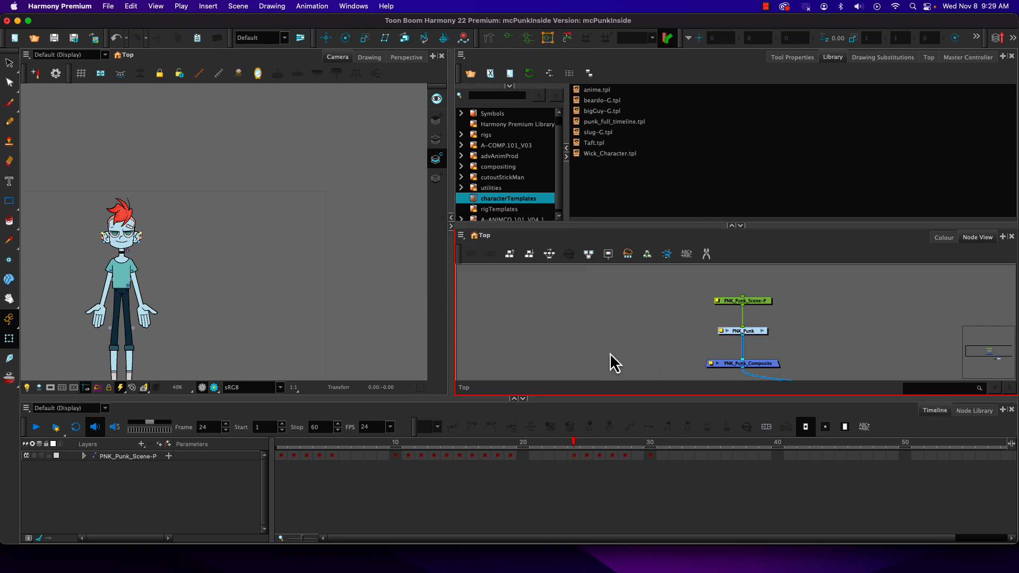
Step: Return to frame 1 and set the scene length to 1 frame
{"action": "left_click", "coordinate": [282, 446]}
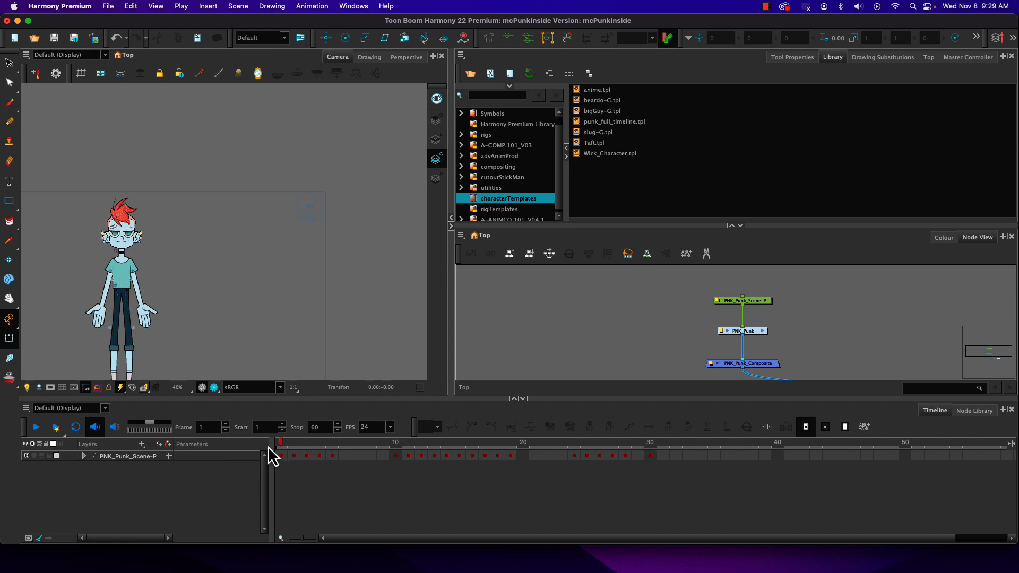
{"action": "left_click", "coordinate": [238, 4]}
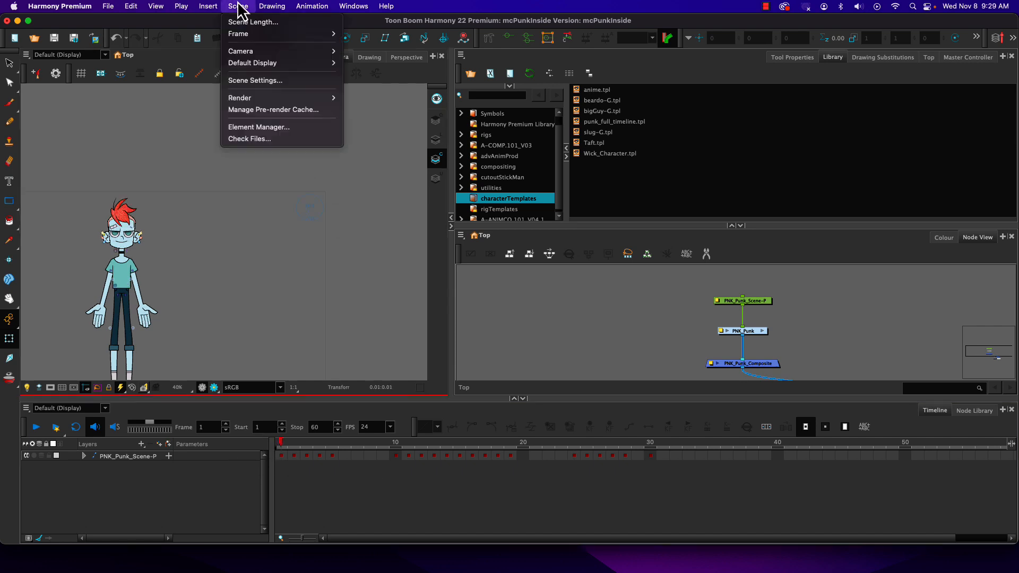
{"action": "left_click", "coordinate": [240, 26]}
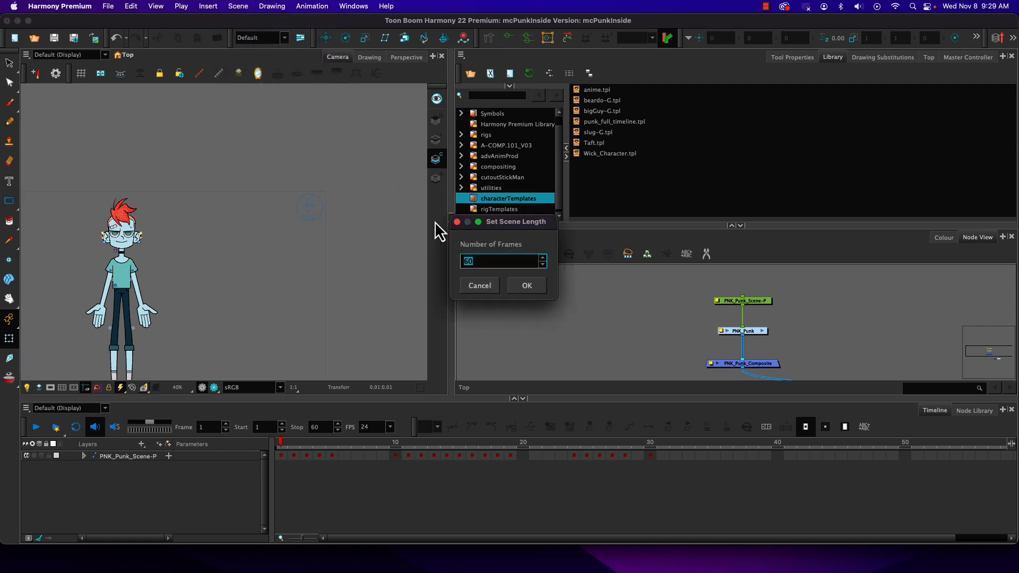
{"action": "type", "text": "1"}
{"action": "left_click", "coordinate": [537, 285]}
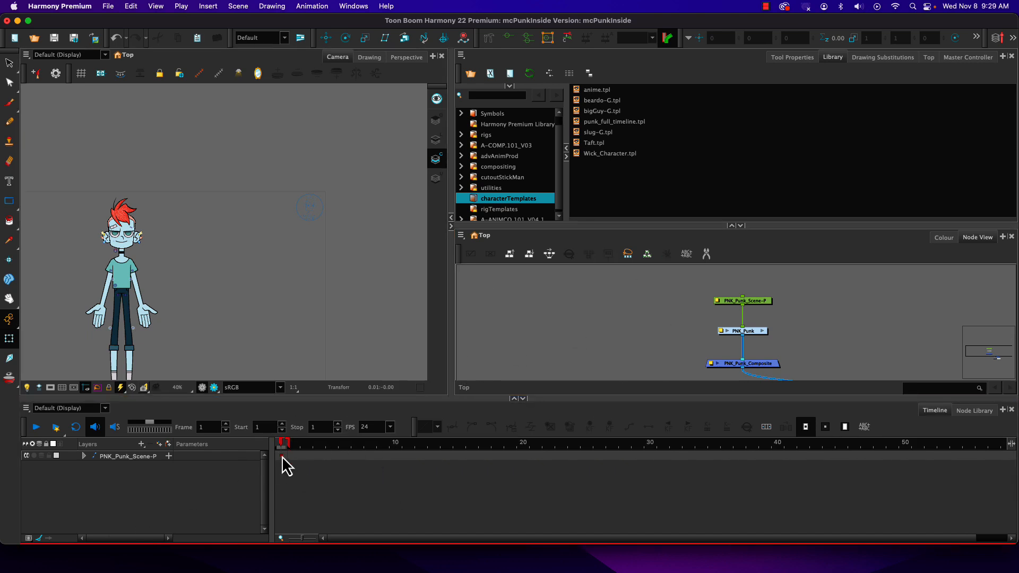
Step: Copy the Punk peg, group and composite nodes into the characterTemplates folder as a template named punk_1f
{"action": "left_click_drag", "start_coordinate": [706, 286], "coordinate": [793, 369]}
{"action": "key", "text": "super+c"}
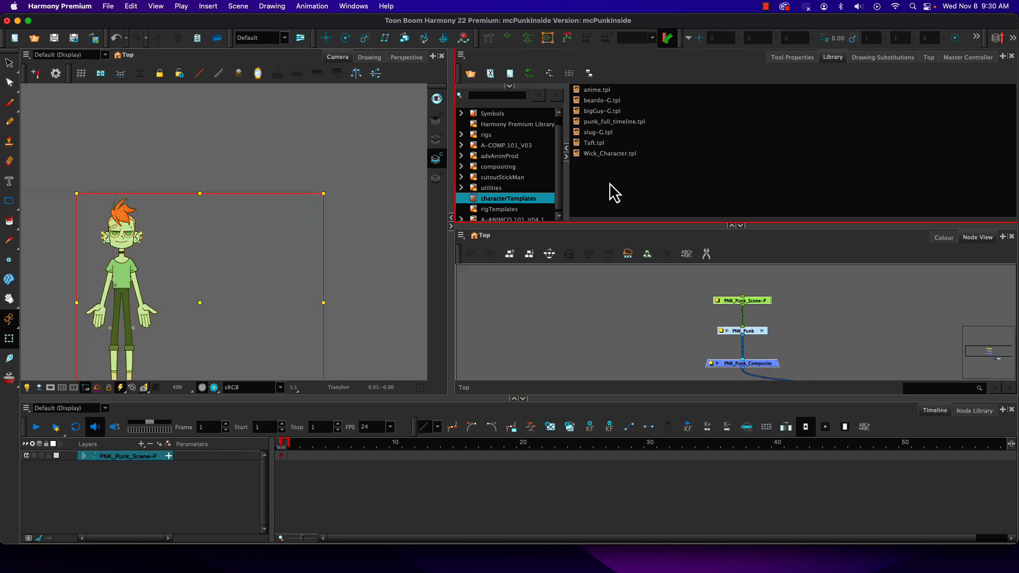
{"action": "key", "text": "super+v"}
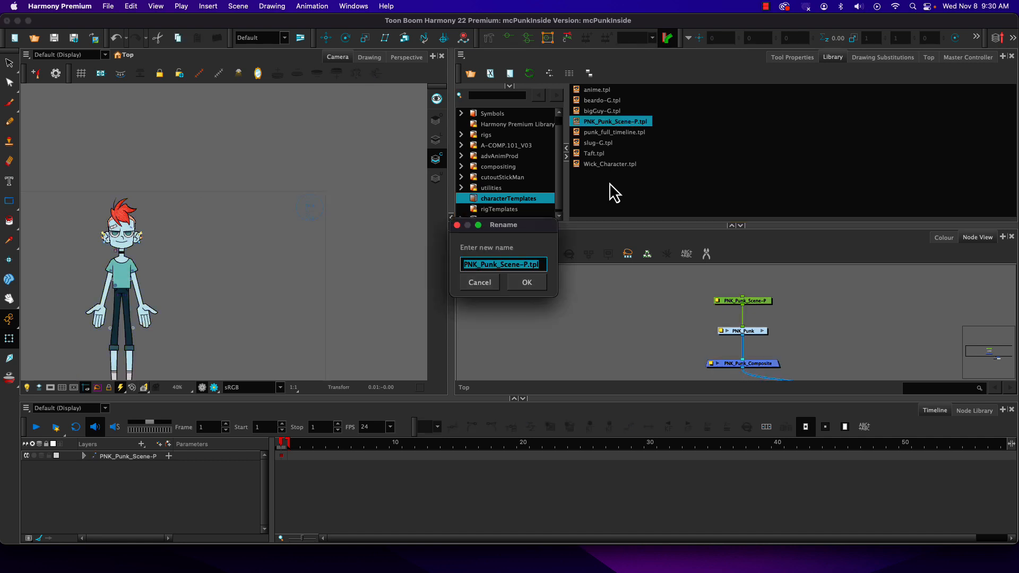
{"action": "type", "text": "pun"}
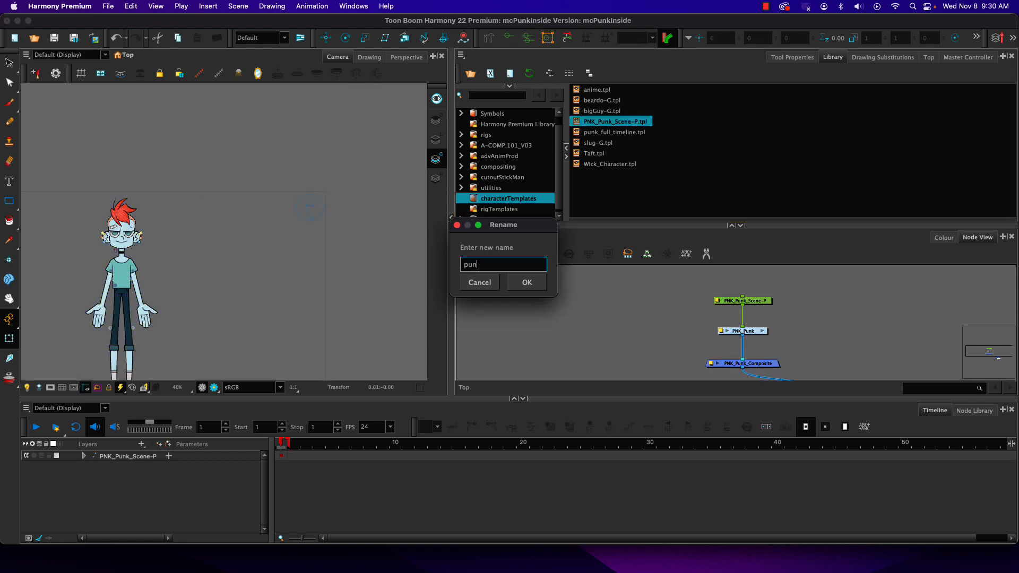
{"action": "type", "text": "k_1f"}
{"action": "key", "text": "Return"}
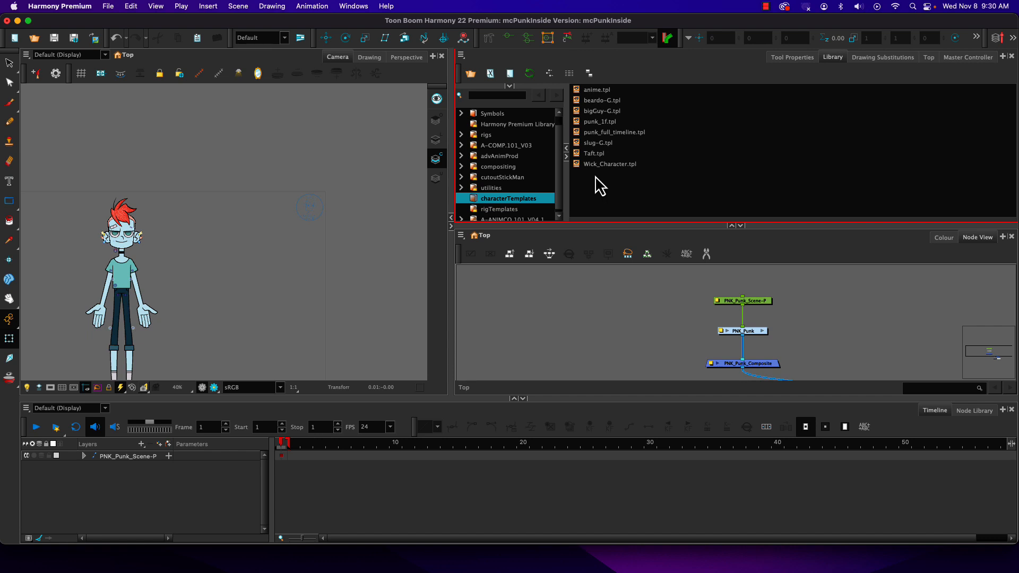
Step: Set the scene length back to 60 frames
{"action": "left_click", "coordinate": [542, 254]}
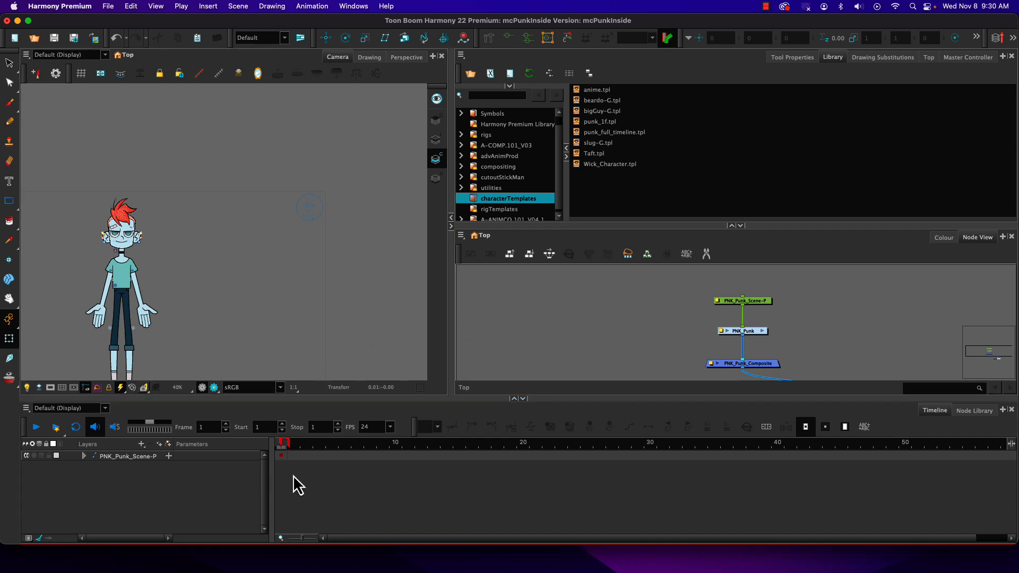
{"action": "left_click", "coordinate": [238, 5]}
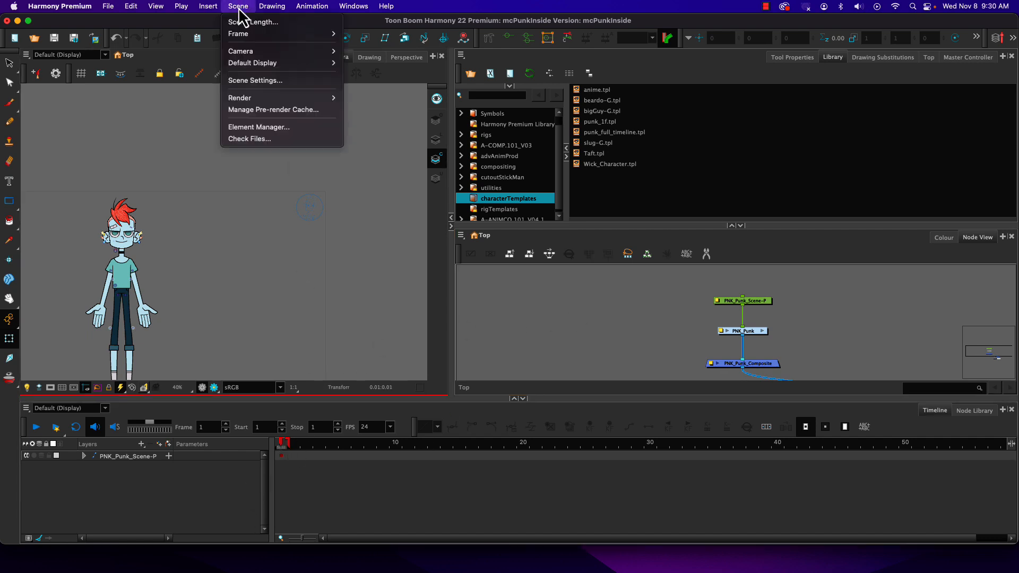
{"action": "left_click", "coordinate": [242, 24]}
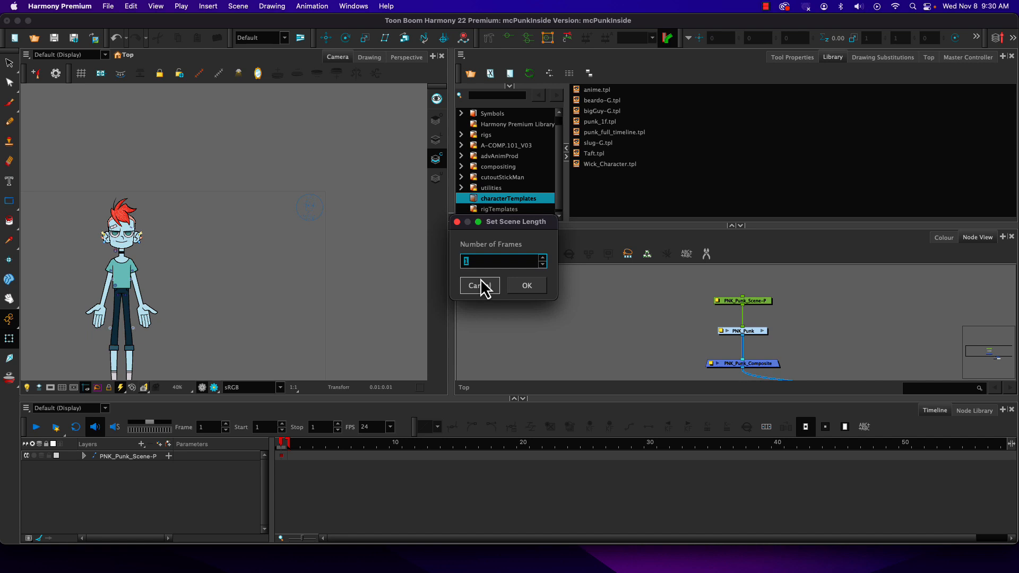
{"action": "type", "text": "60"}
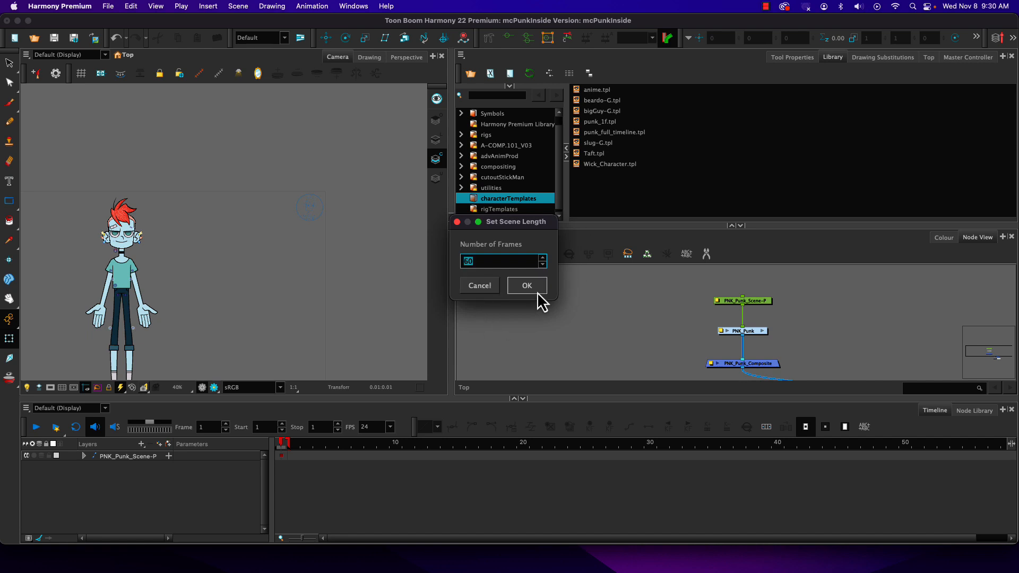
{"action": "left_click", "coordinate": [539, 301]}
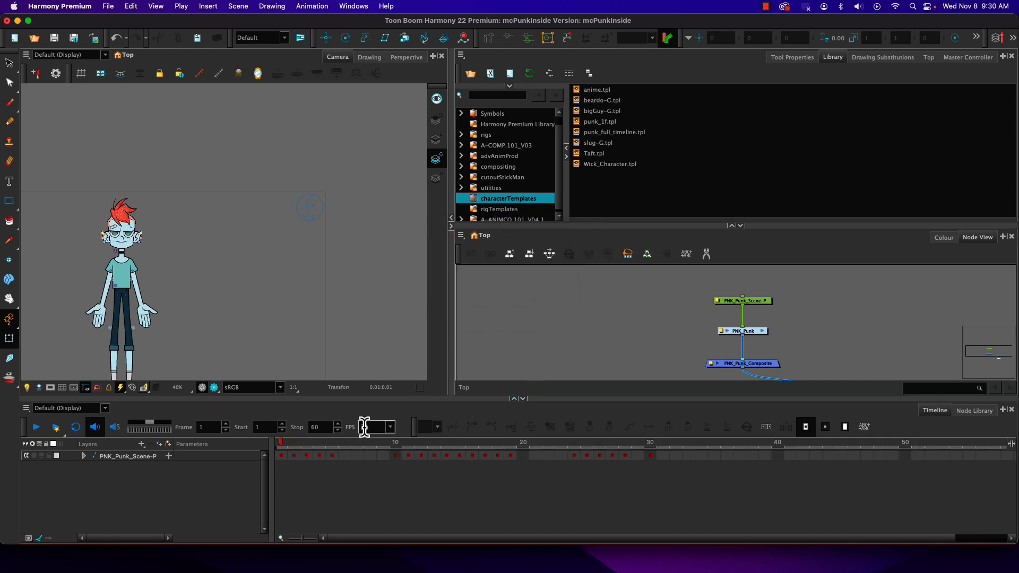
Step: Save the rig scene and create a new HDTV_1080p24 scene named templateDistributeDemo
{"action": "left_click", "coordinate": [108, 6]}
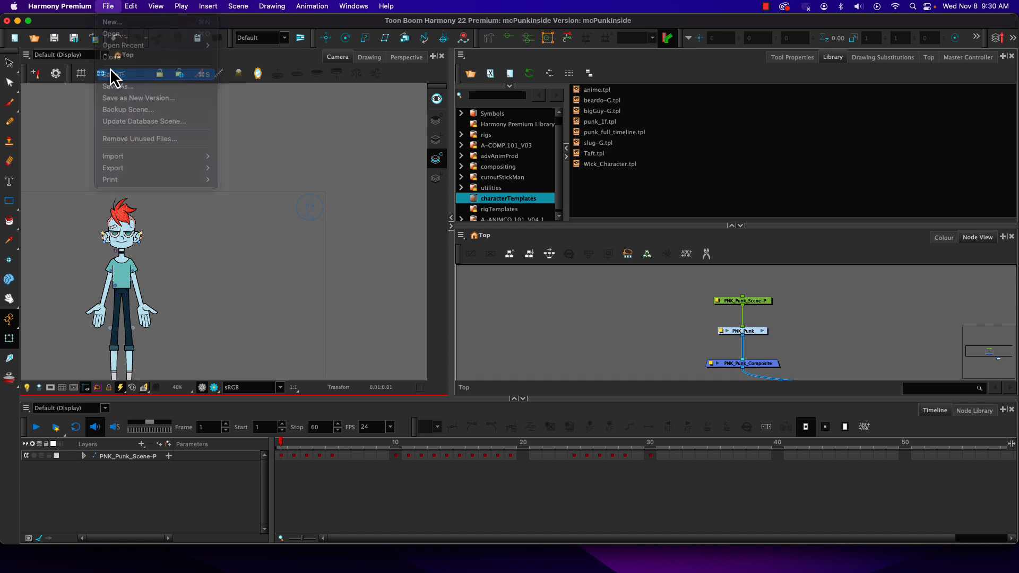
{"action": "left_click", "coordinate": [108, 7]}
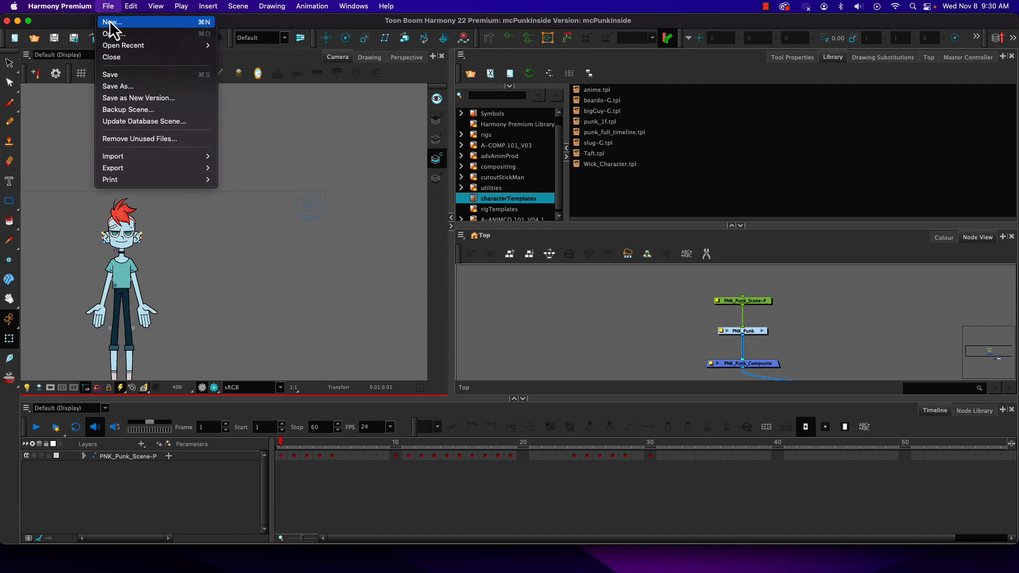
{"action": "left_click", "coordinate": [111, 22]}
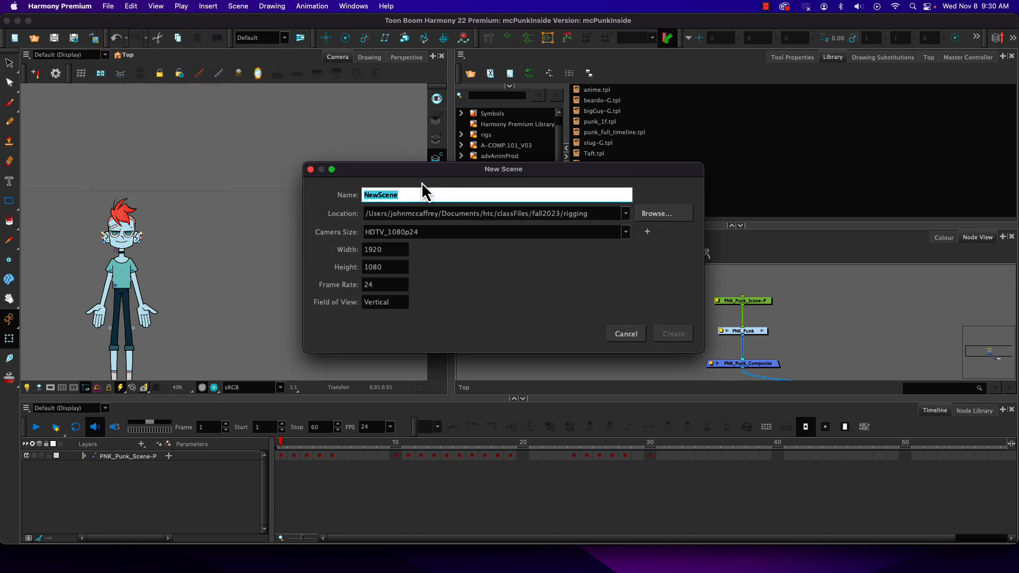
{"action": "type", "text": "templateDistributeDemo"}
{"action": "left_click", "coordinate": [673, 333]}
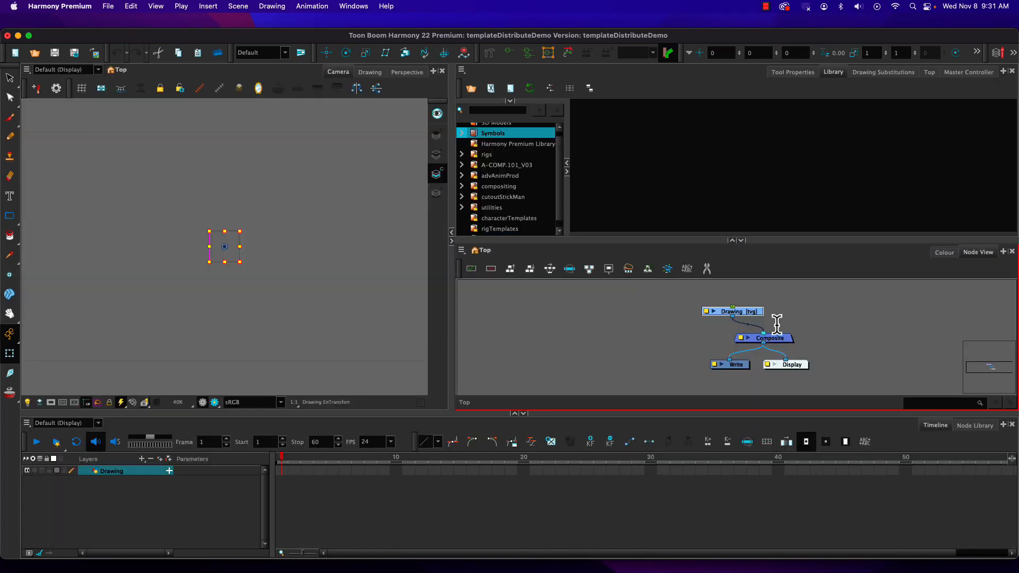
Step: Delete the default Drawing layer and bring the punk_1f template from the characterTemplates folder into the timeline
{"action": "left_click", "coordinate": [151, 459]}
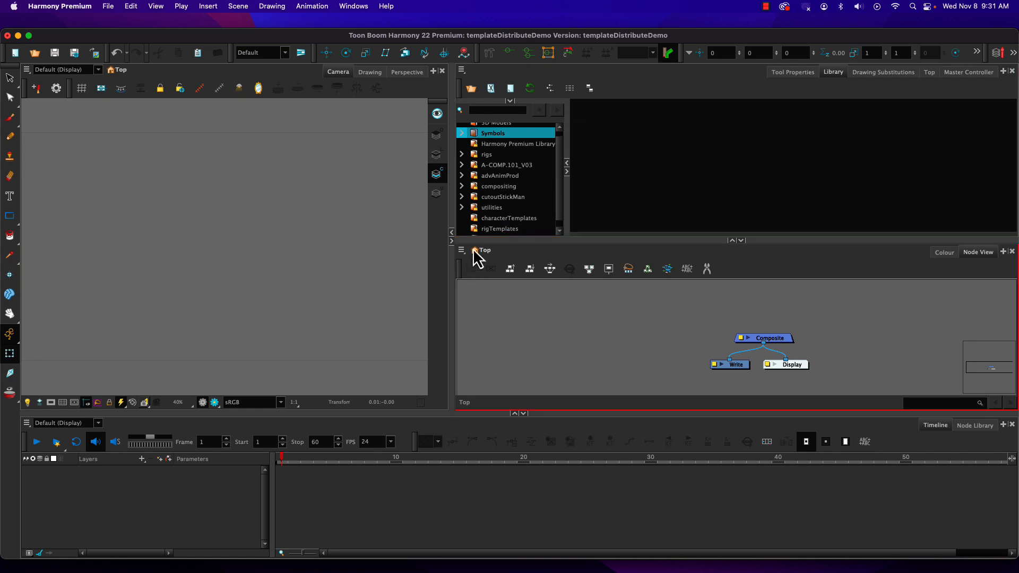
{"action": "left_click", "coordinate": [492, 218]}
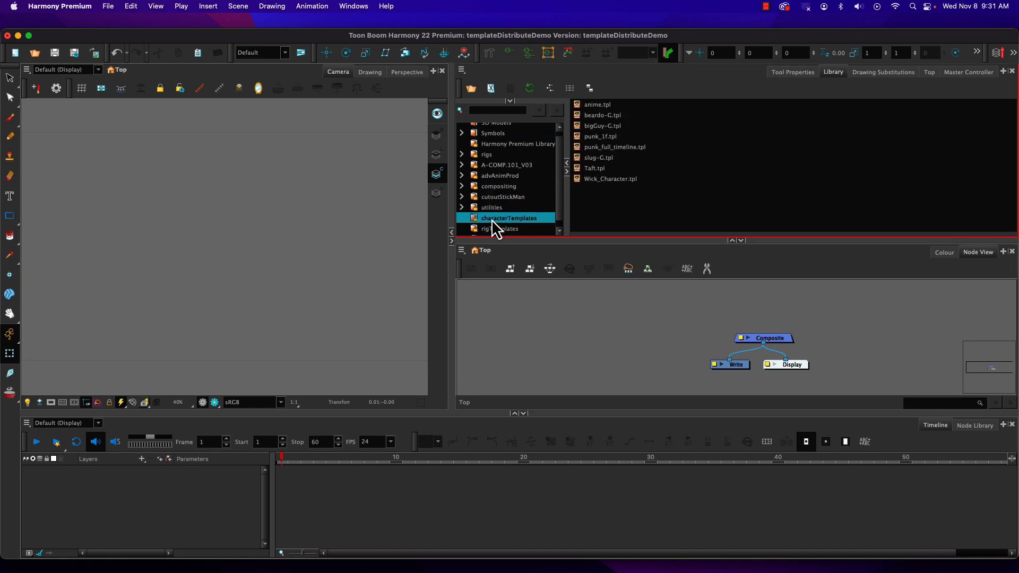
{"action": "left_click", "coordinate": [599, 136]}
{"action": "left_click_drag", "start_coordinate": [597, 135], "coordinate": [148, 470]}
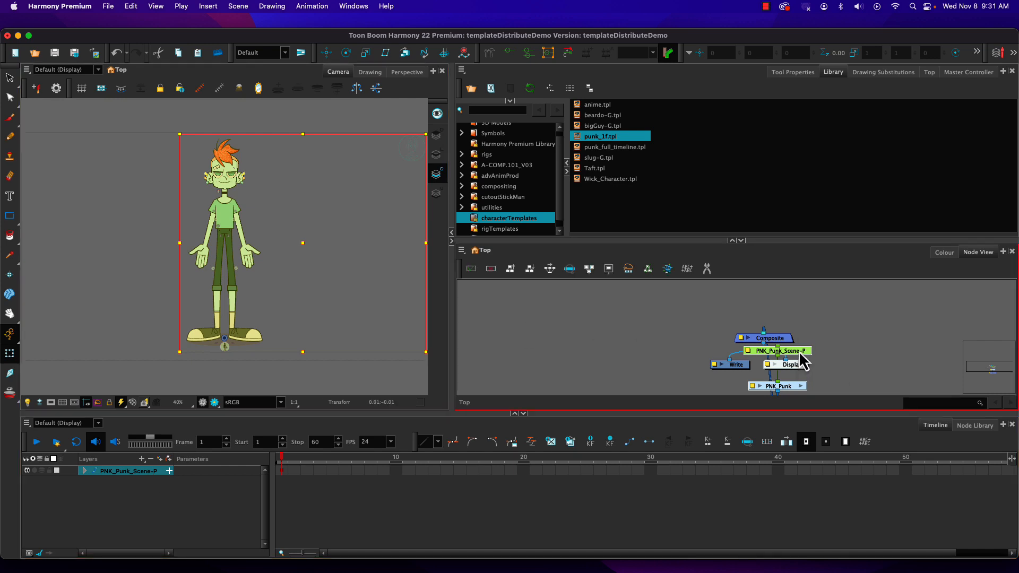
Step: Move the imported Punk nodes clear of the scene Composite and show the MASTER CONTROLLERS widgets from inside the PNK_Punk group
{"action": "left_click_drag", "start_coordinate": [800, 352], "coordinate": [674, 304]}
{"action": "left_click", "coordinate": [671, 332]}
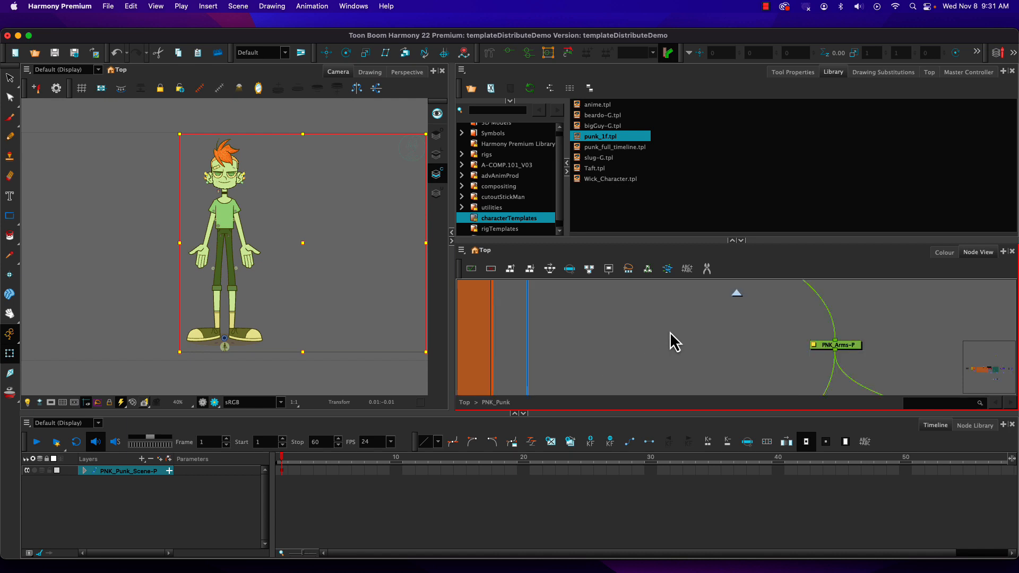
{"action": "scroll", "coordinate": [525, 338], "scroll_direction": "down", "scroll_amount": 10}
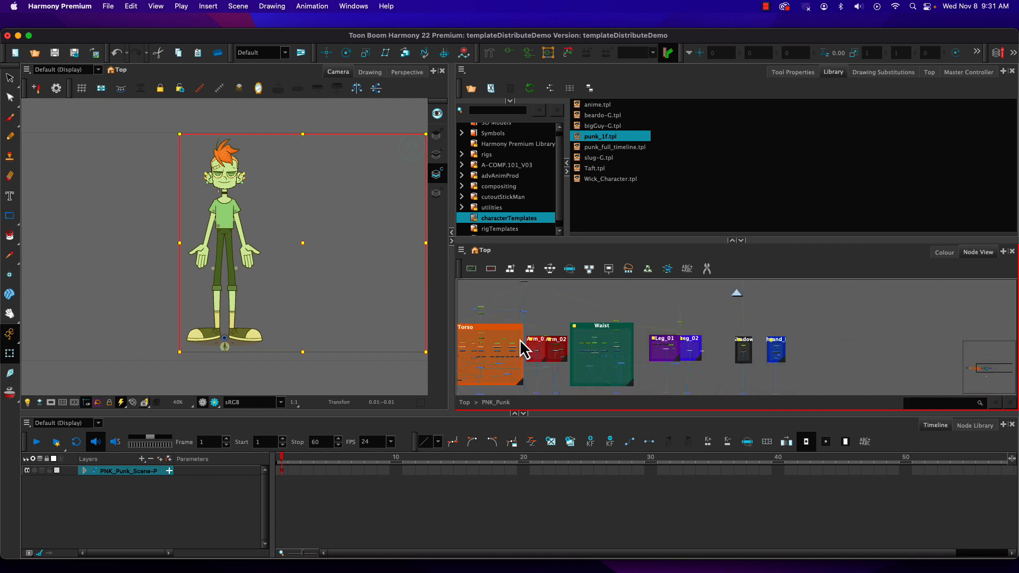
{"action": "left_click_drag", "start_coordinate": [519, 336], "coordinate": [843, 324]}
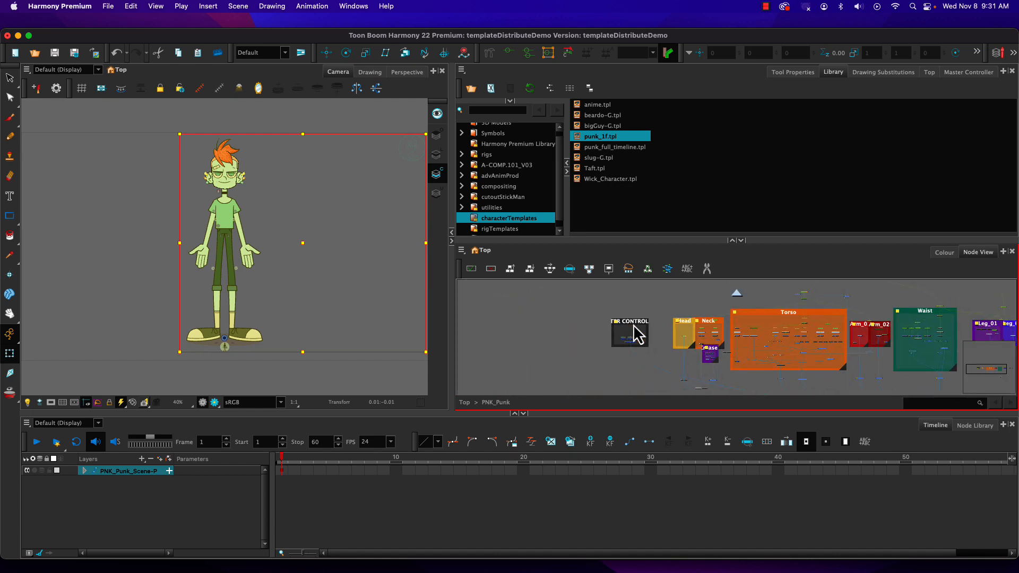
{"action": "left_click", "coordinate": [632, 332]}
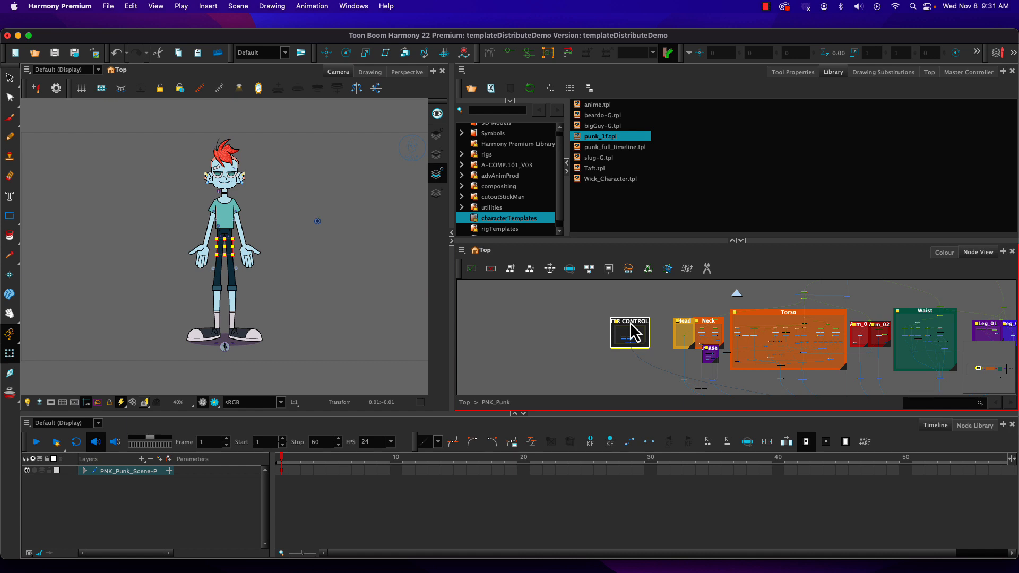
{"action": "left_click", "coordinate": [199, 89]}
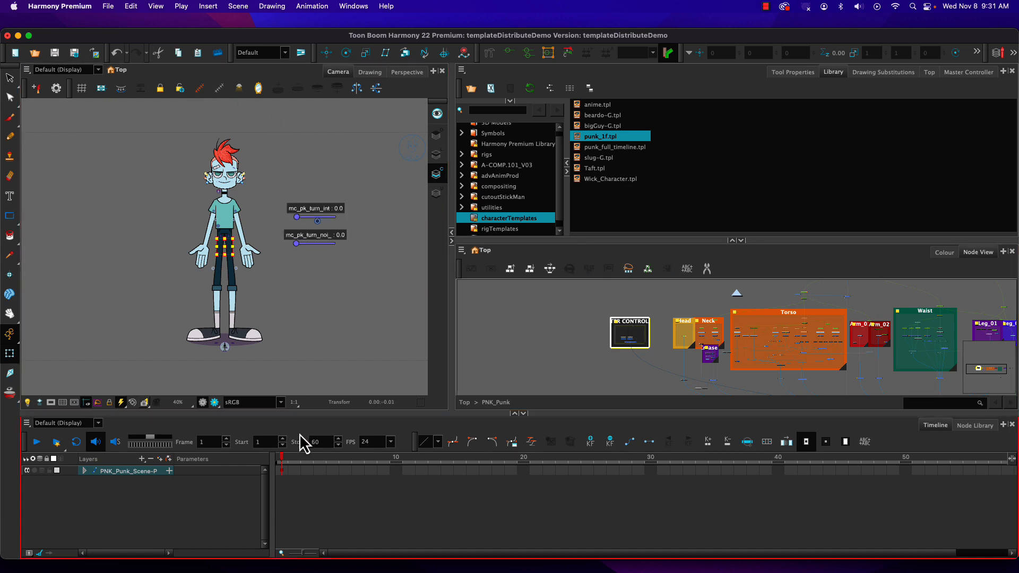
Step: Scrub the one-frame Punk layer's timeline and test the rig's turn by setting the mc_pk_turn_noi slider to 1.0
{"action": "left_click_drag", "start_coordinate": [319, 470], "coordinate": [273, 469]}
{"action": "left_click", "coordinate": [394, 471]}
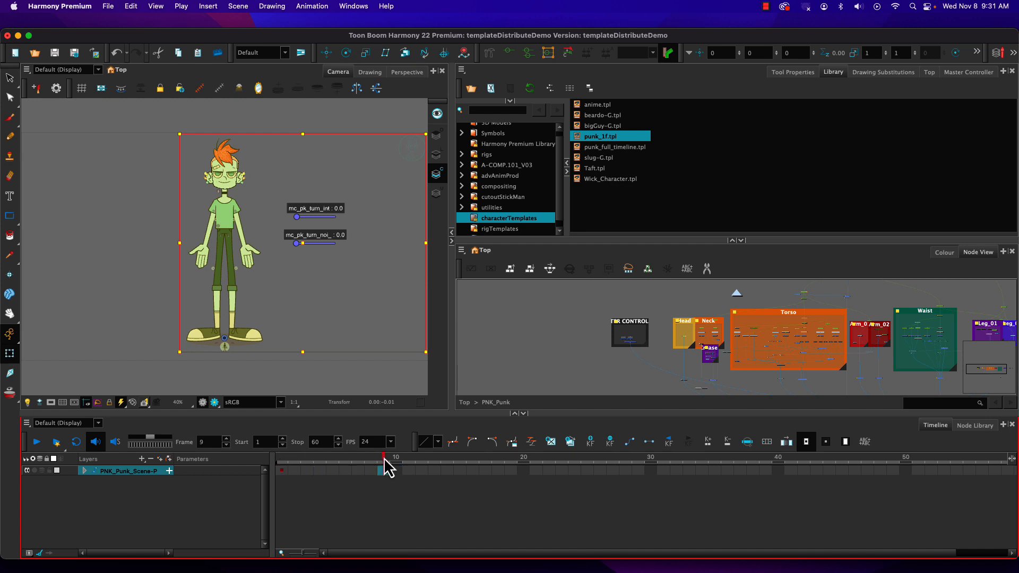
{"action": "left_click", "coordinate": [281, 467]}
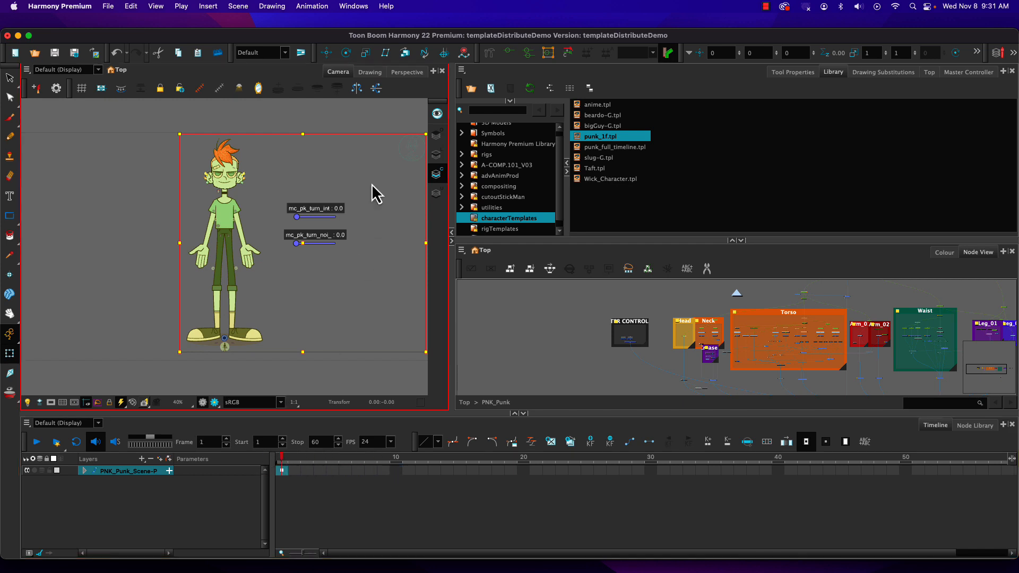
{"action": "left_click", "coordinate": [128, 218]}
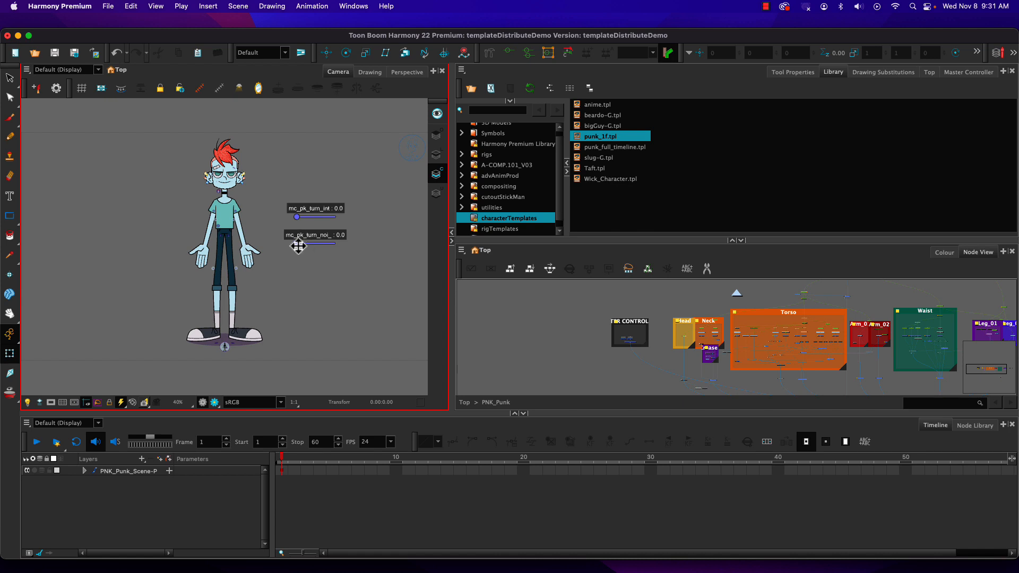
{"action": "mouse_move", "coordinate": [299, 242]}
{"action": "left_mouse_down"}
{"action": "mouse_move", "coordinate": [335, 245]}
{"action": "mouse_move", "coordinate": [276, 244]}
{"action": "mouse_move", "coordinate": [332, 255]}
{"action": "mouse_move", "coordinate": [271, 246]}
{"action": "mouse_move", "coordinate": [300, 244]}
{"action": "left_mouse_up"}
{"action": "left_click", "coordinate": [147, 473]}
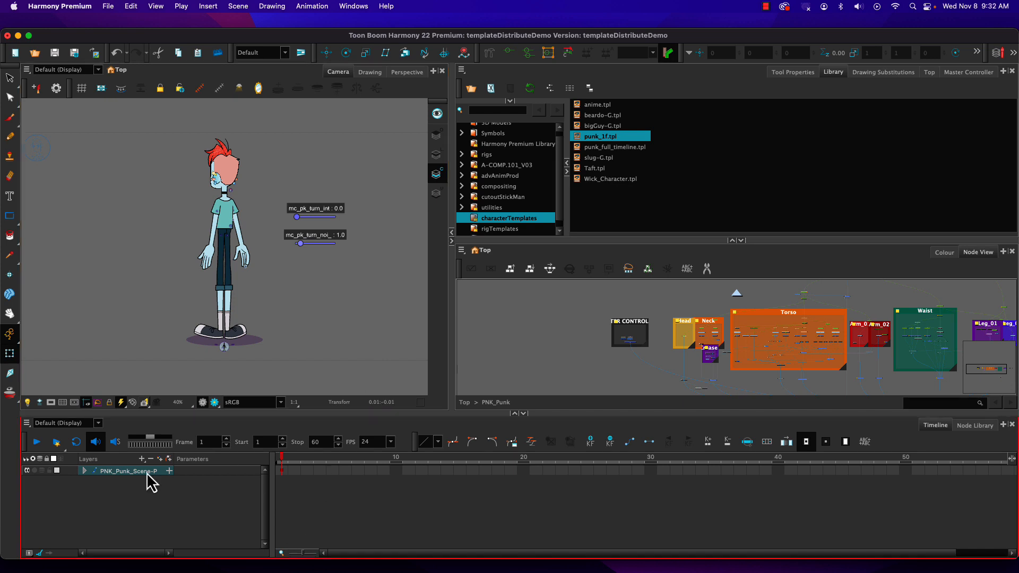
Step: Return to the top-level node network and disconnect PNK_Punk_Composite from the scene Composite
{"action": "left_click", "coordinate": [737, 293]}
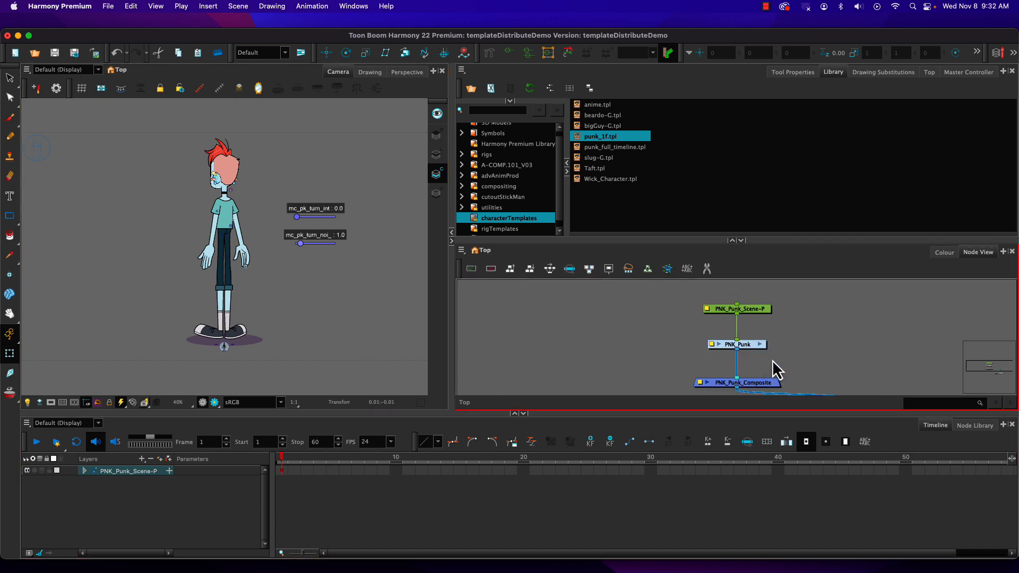
{"action": "left_click_drag", "start_coordinate": [771, 349], "coordinate": [707, 307]}
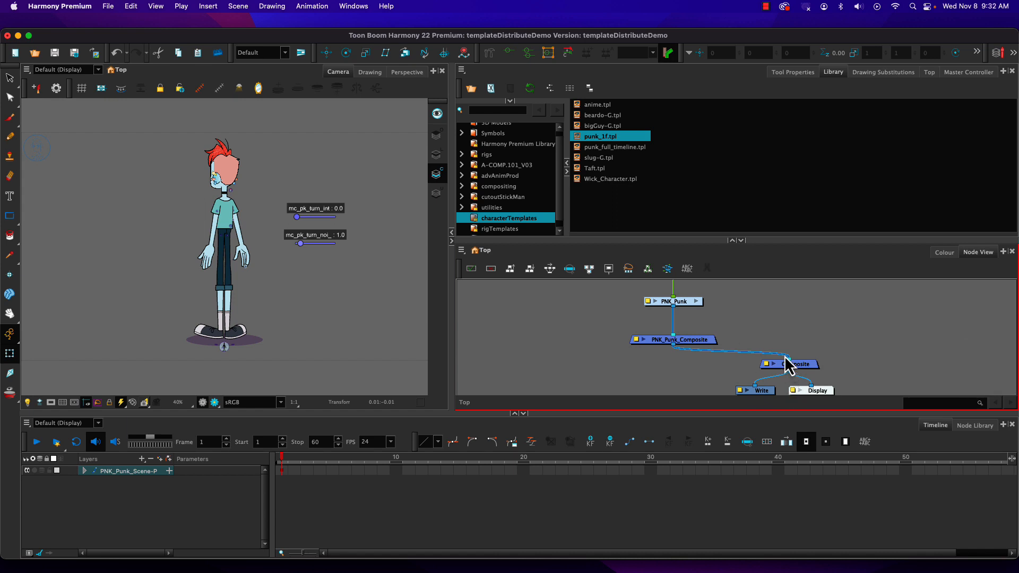
{"action": "left_click_drag", "start_coordinate": [787, 359], "coordinate": [709, 359]}
Step: Bring the punk_full_timeline template into the timeline, connected to the scene Composite, and move its nodes beside the first Punk rig
{"action": "left_click", "coordinate": [586, 146]}
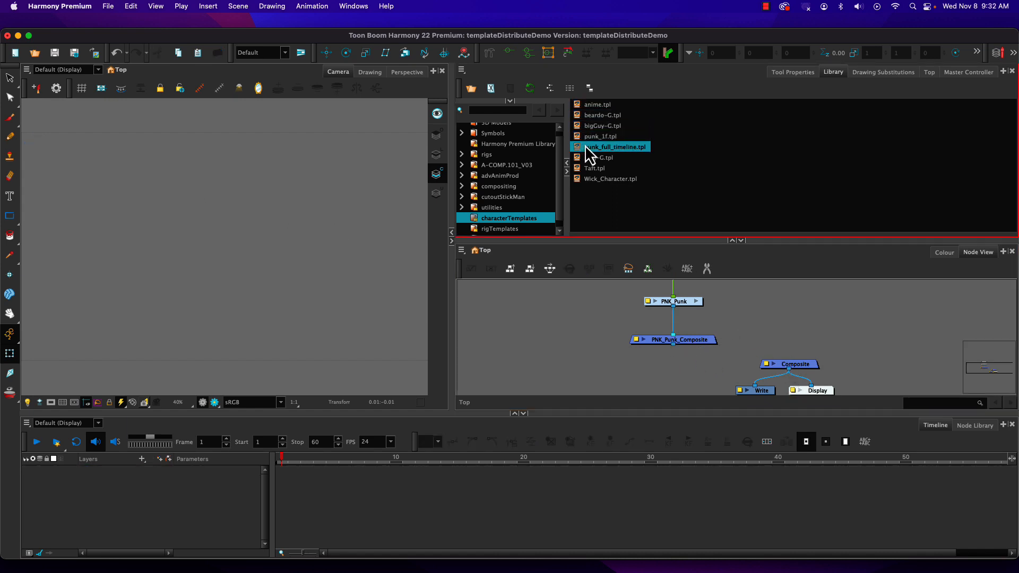
{"action": "left_click", "coordinate": [805, 365]}
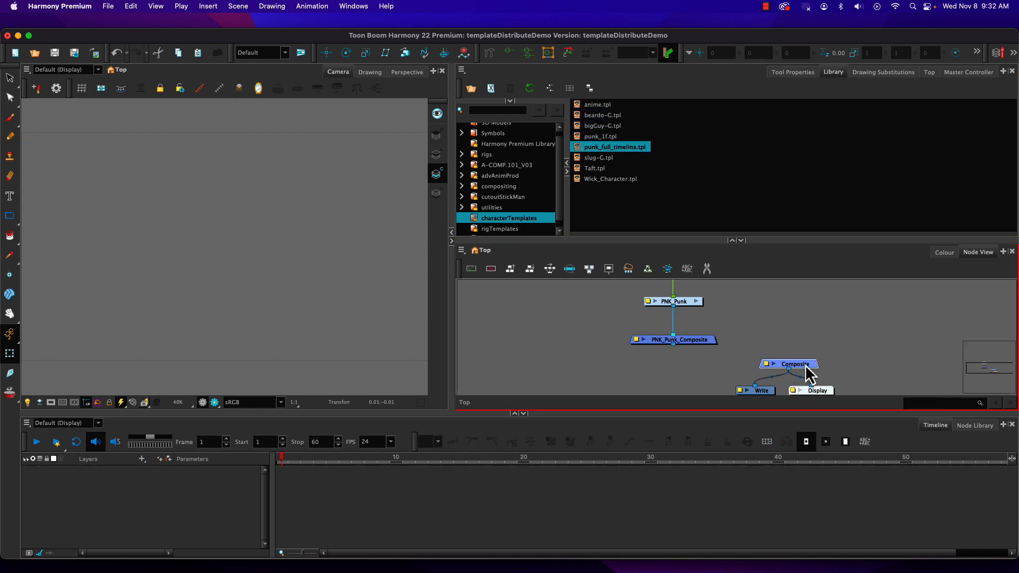
{"action": "left_click_drag", "start_coordinate": [578, 148], "coordinate": [147, 484]}
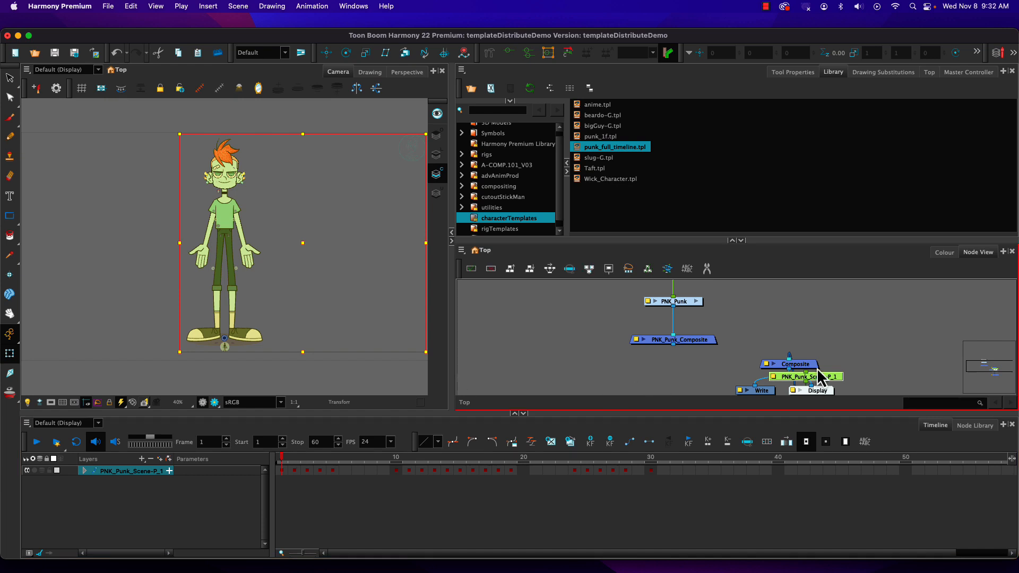
{"action": "left_click_drag", "start_coordinate": [829, 382], "coordinate": [826, 327]}
{"action": "left_click_drag", "start_coordinate": [685, 341], "coordinate": [657, 327]}
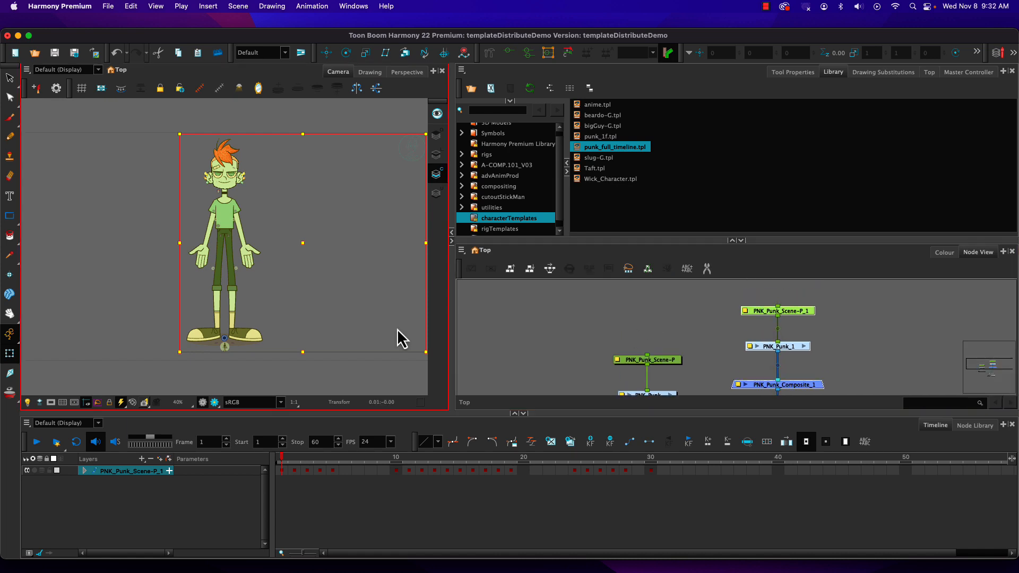
Step: Scrub the full-timeline rig from frame 1 to frame 25 to review its stored poses
{"action": "left_click_drag", "start_coordinate": [288, 459], "coordinate": [587, 459]}
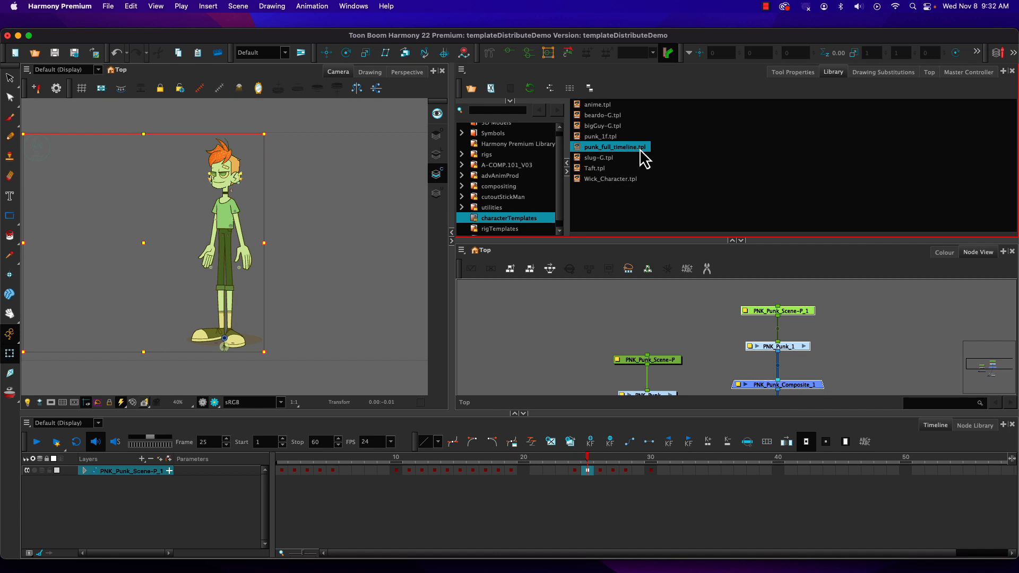
{"action": "left_click_drag", "start_coordinate": [640, 152], "coordinate": [641, 155]}
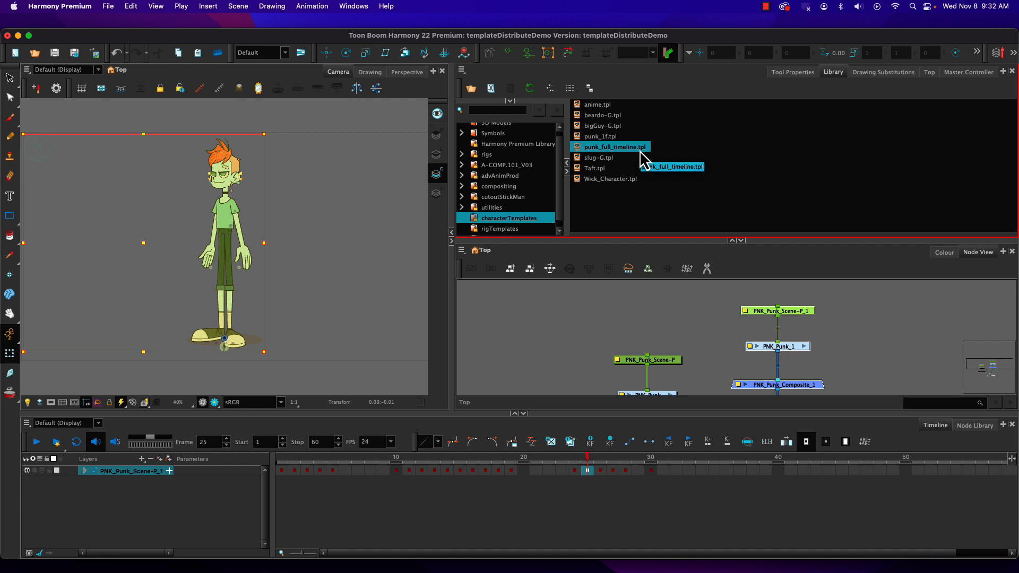
{"action": "left_click_drag", "start_coordinate": [641, 152], "coordinate": [641, 153]}
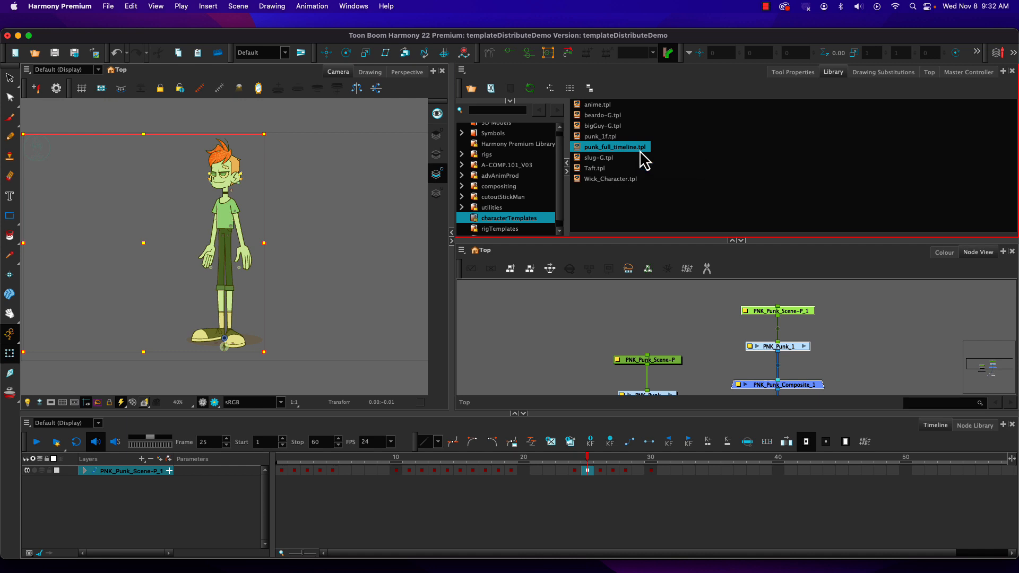
{"action": "left_click", "coordinate": [605, 333]}
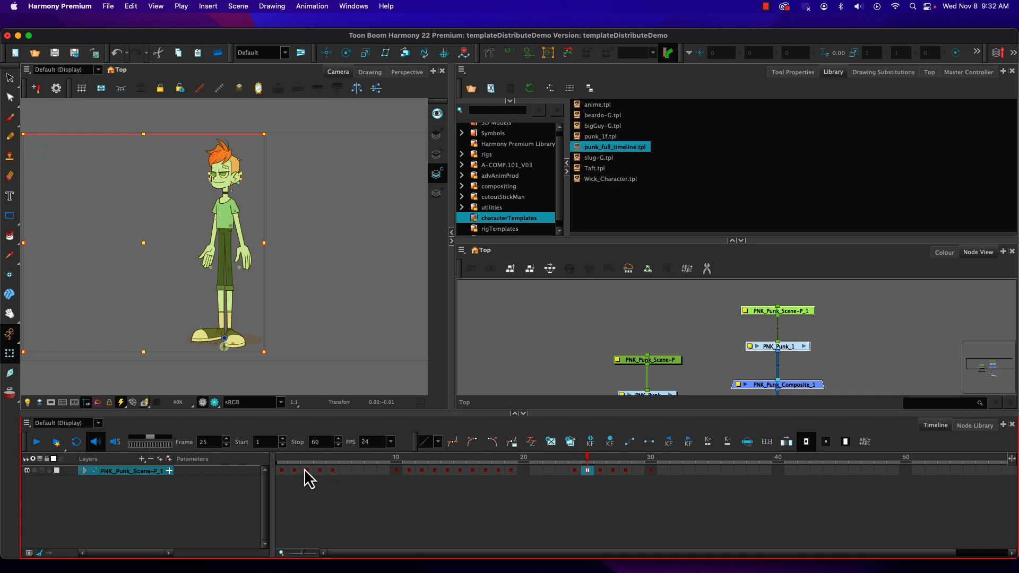
Step: Delete the full-timeline Punk layer's keyframes from frame 2 to 42 and check the poses on the first three frames
{"action": "left_click_drag", "start_coordinate": [811, 473], "coordinate": [302, 486]}
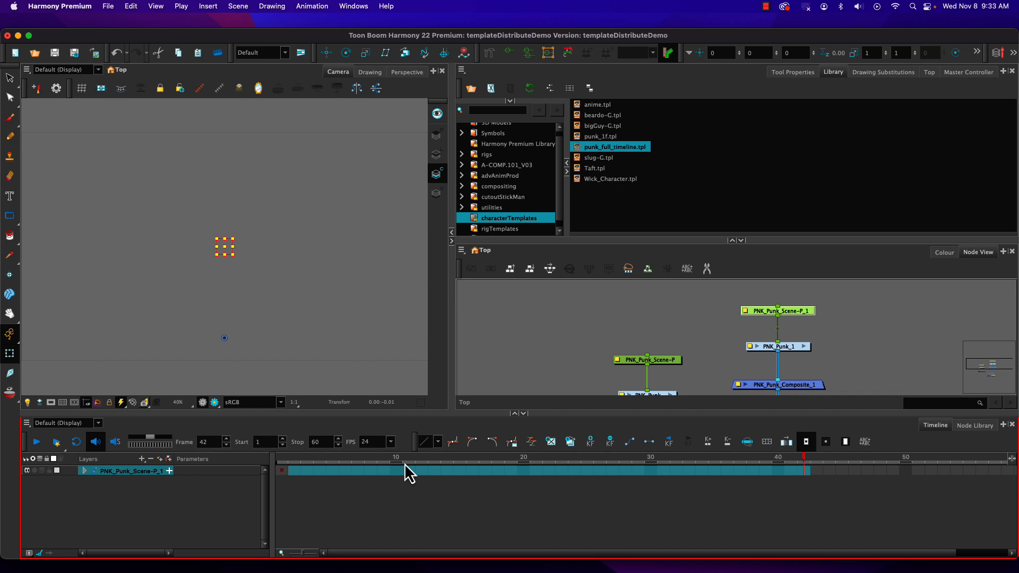
{"action": "left_click", "coordinate": [437, 498]}
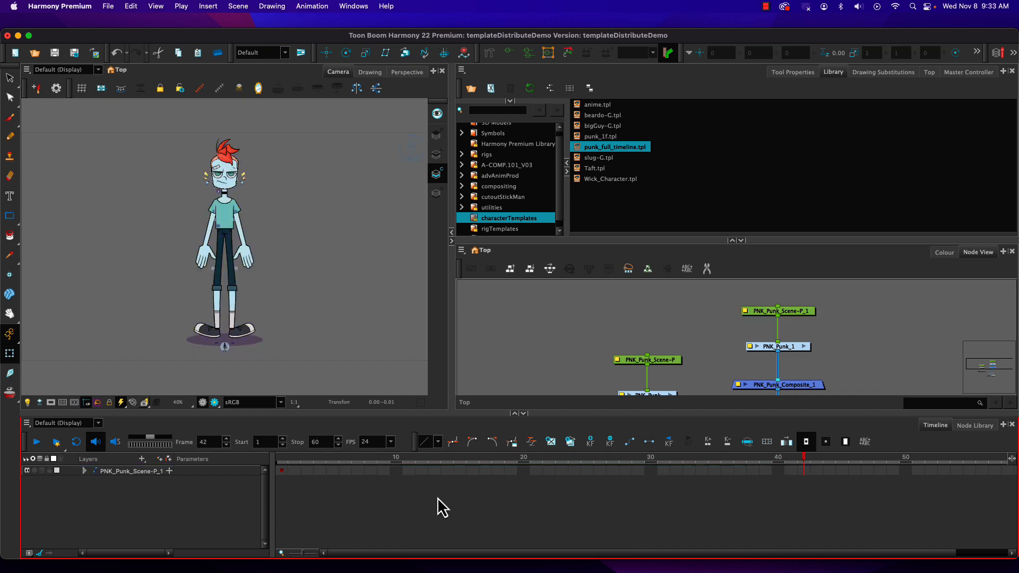
{"action": "left_click", "coordinate": [281, 474]}
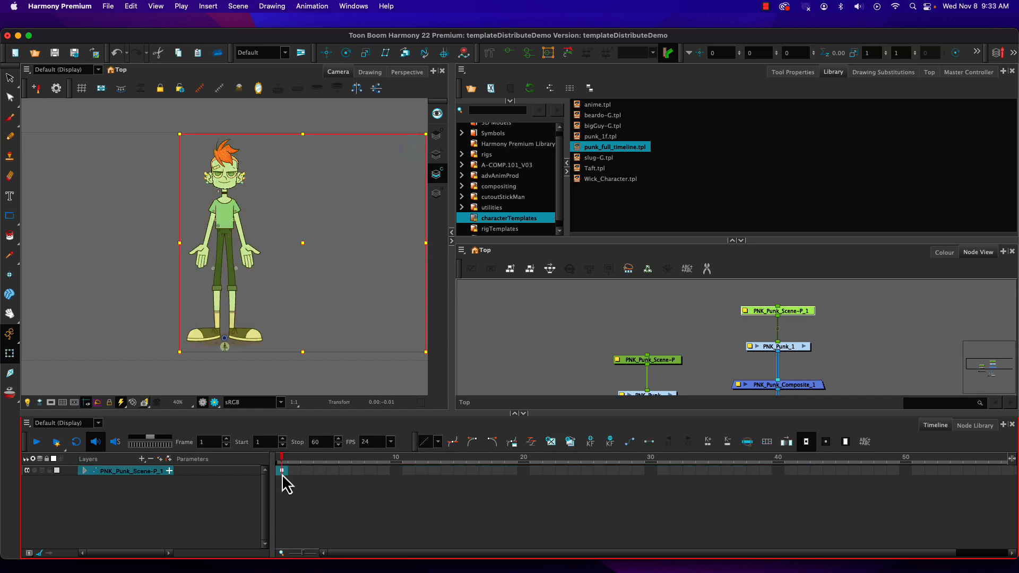
{"action": "left_click", "coordinate": [294, 471]}
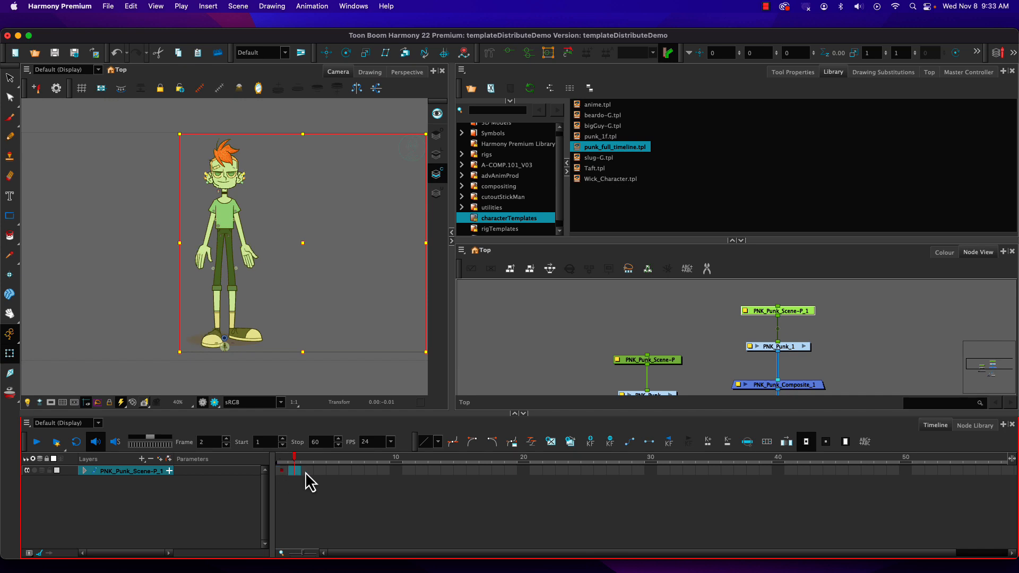
{"action": "left_click", "coordinate": [305, 473]}
{"action": "left_click_drag", "start_coordinate": [377, 485], "coordinate": [281, 484]}
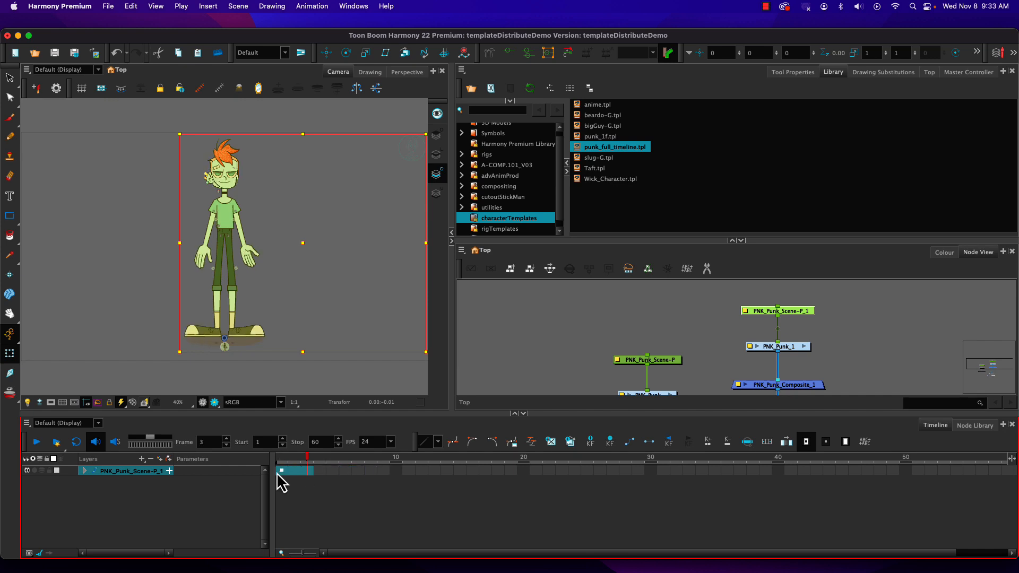
{"action": "left_click", "coordinate": [292, 472]}
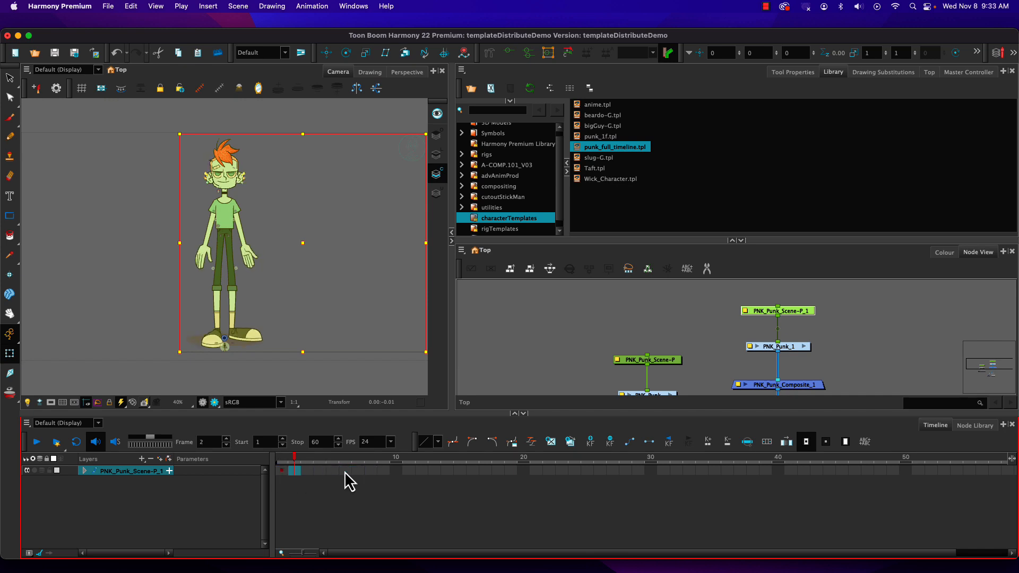
Step: Clear the full-timeline Punk layer's exposures from frame 2 to 55, extend the frame 1 exposure to frame 55, and return to frame 1
{"action": "left_click", "coordinate": [967, 470], "text": "shift"}
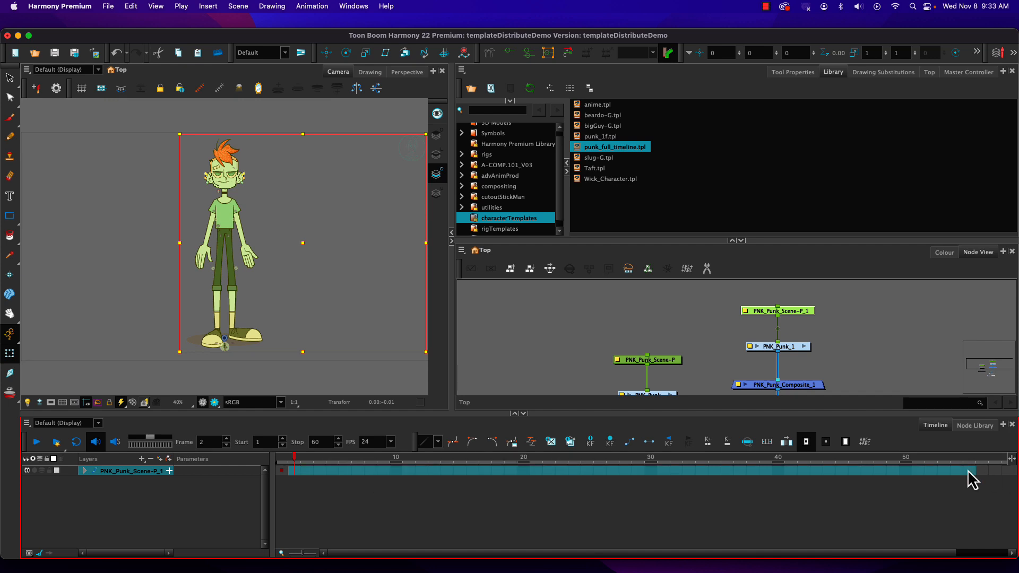
{"action": "key", "text": "Delete"}
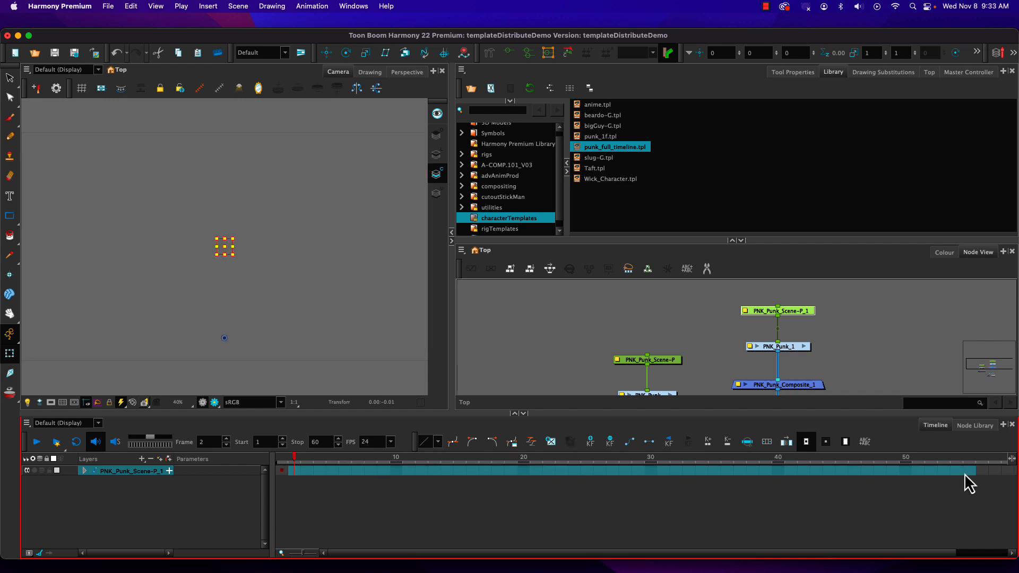
{"action": "left_click", "coordinate": [965, 472]}
{"action": "key", "text": "F5"}
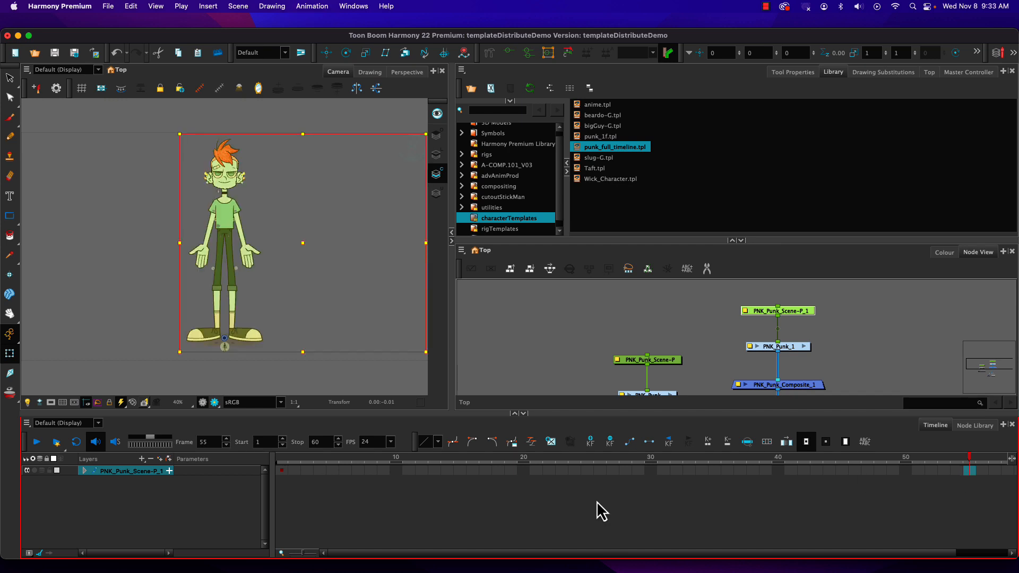
{"action": "left_click", "coordinate": [282, 471]}
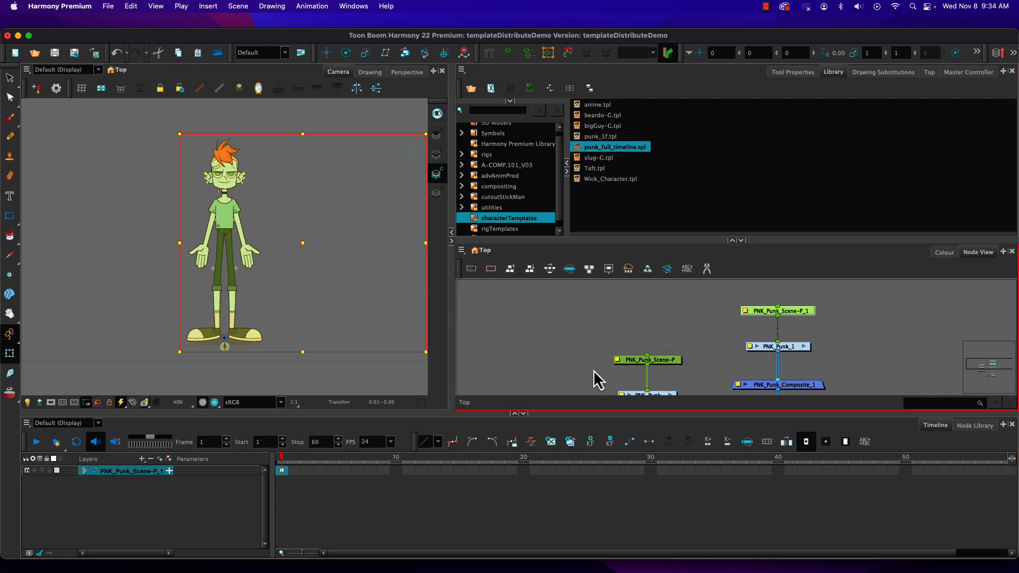
Step: Enter the PNK_Punk_1 group, enlarge the node network area, and select the composite node inside the MASTER CONTROLLERS backdrop
{"action": "left_click", "coordinate": [805, 346]}
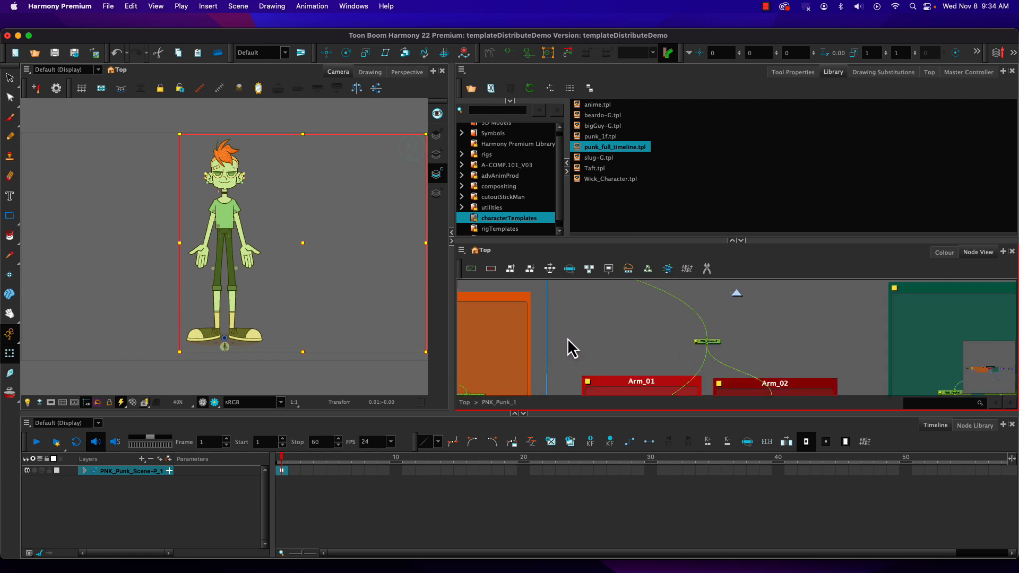
{"action": "left_click", "coordinate": [732, 240]}
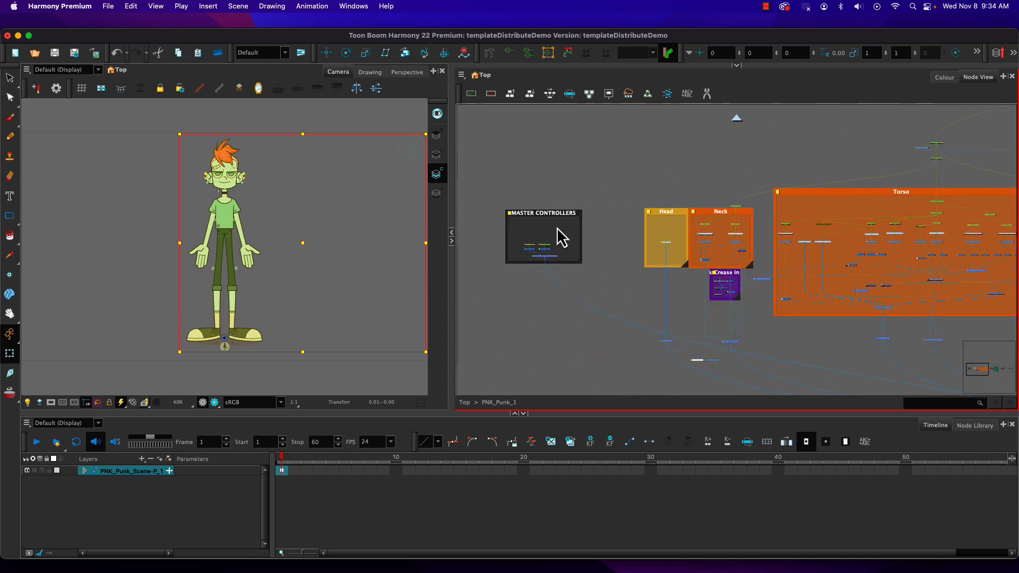
{"action": "left_click", "coordinate": [530, 192]}
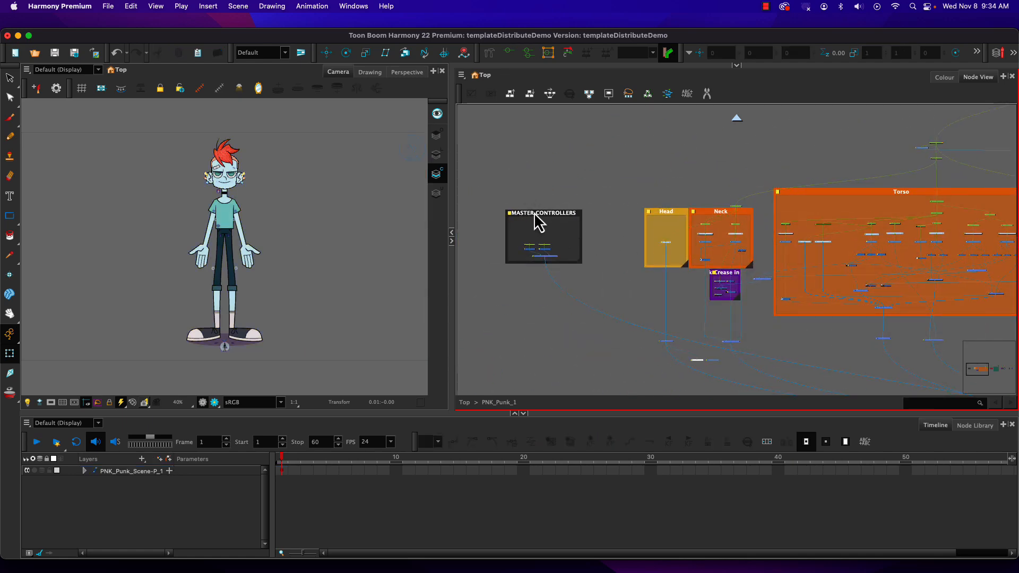
{"action": "scroll", "coordinate": [536, 225], "scroll_direction": "up", "scroll_amount": 3}
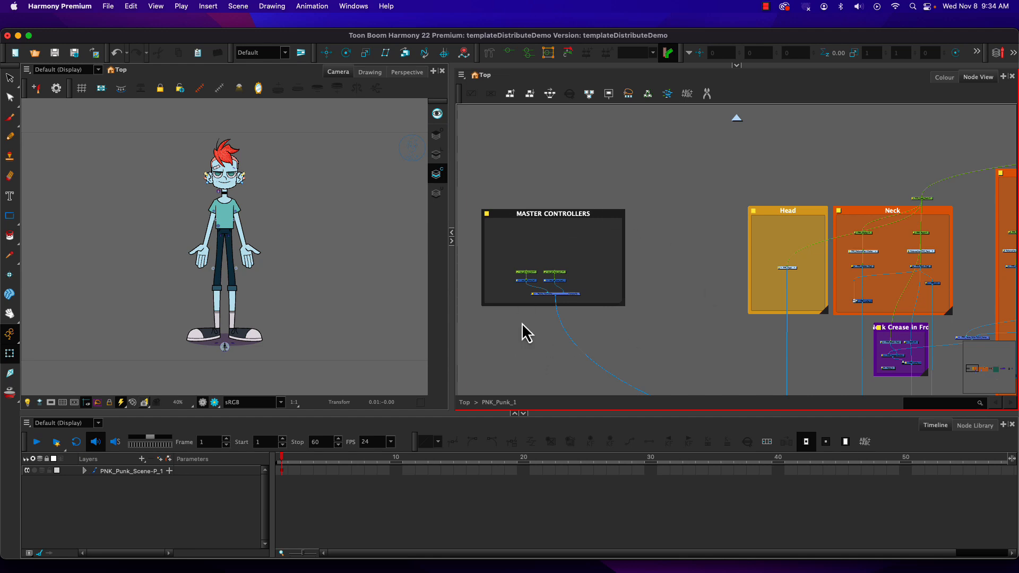
{"action": "left_click", "coordinate": [536, 293]}
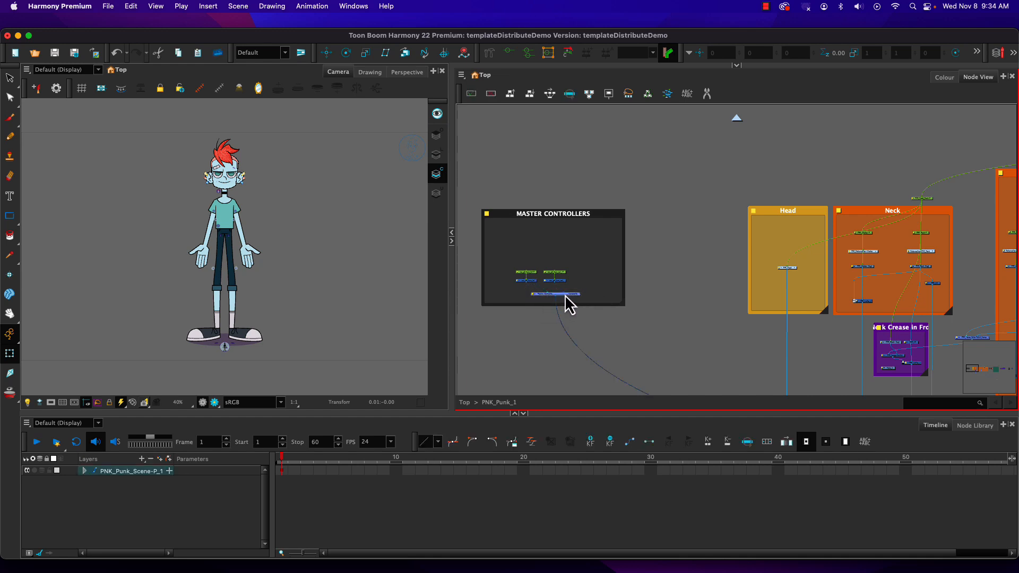